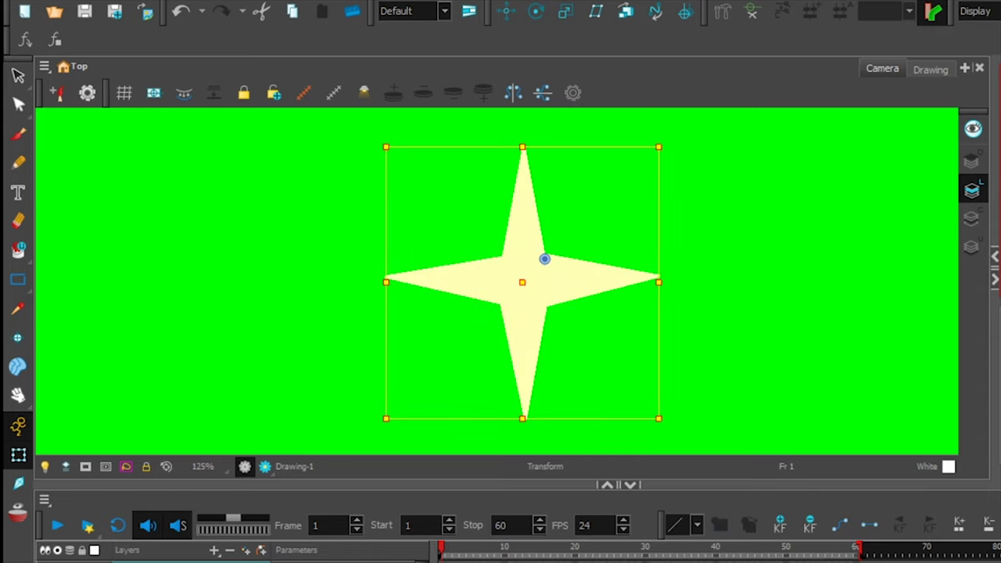
Move the four-pointed star's pivot to its centre so it can rotate around its middle.
left_click(536, 11)
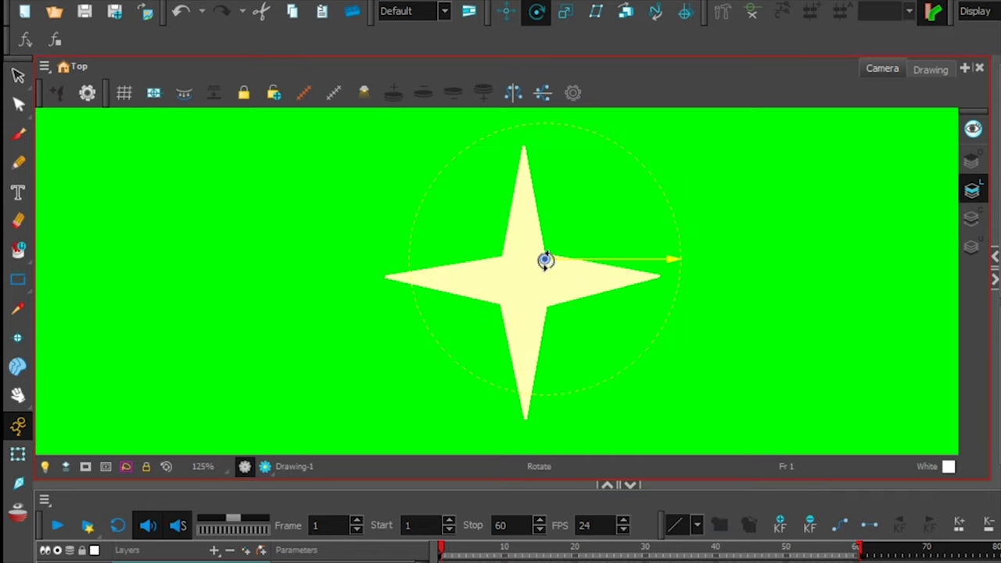
key("shift+t")
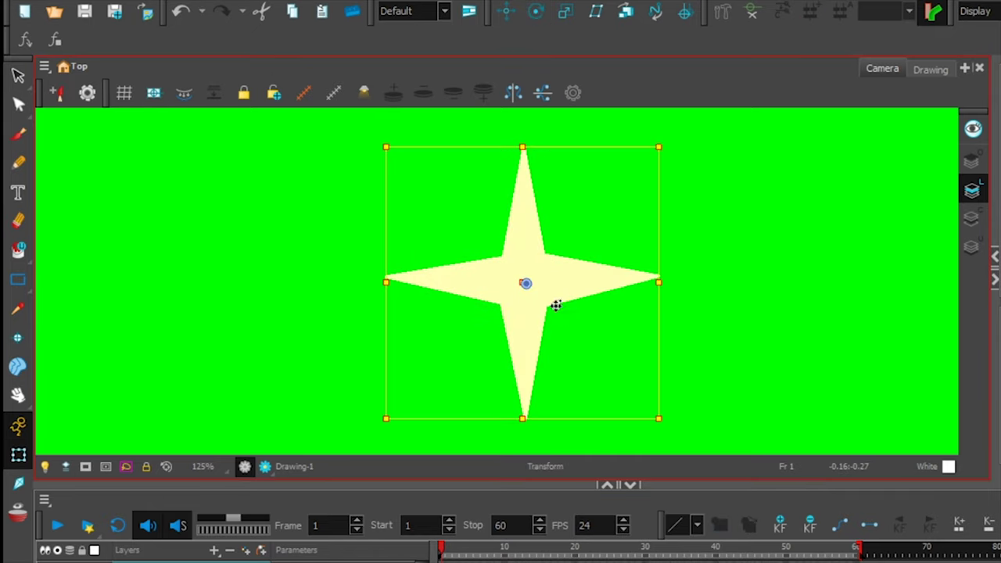
left_click(494, 383)
Reshape the star's contour by pulling a short diagonal spike out of each of its four inner corners.
scroll(503, 321, "up", 3)
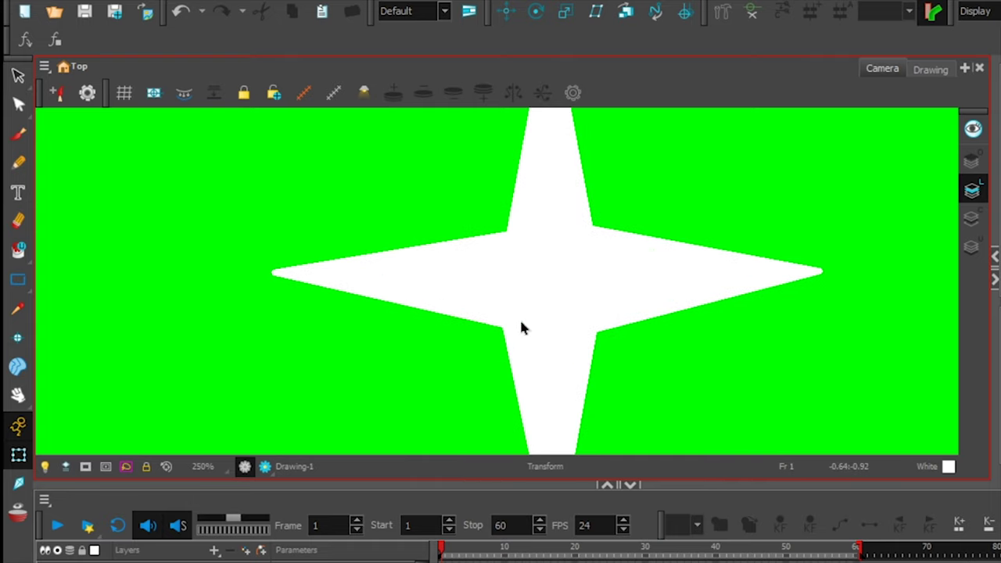
left_click(514, 304)
key("alt+q")
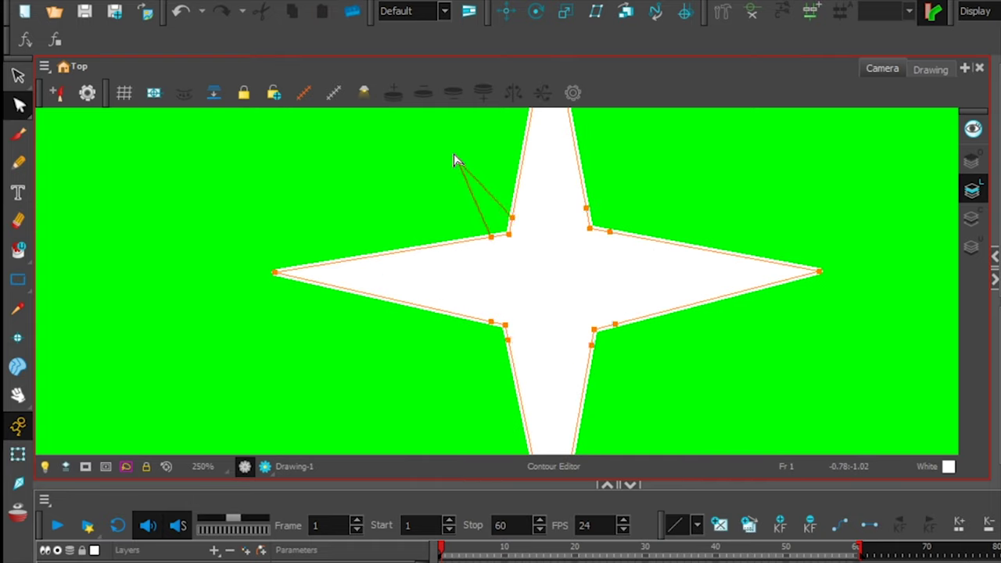
left_click_drag(454, 155, 451, 157)
left_click_drag(647, 155, 645, 156)
left_click_drag(587, 209, 589, 212)
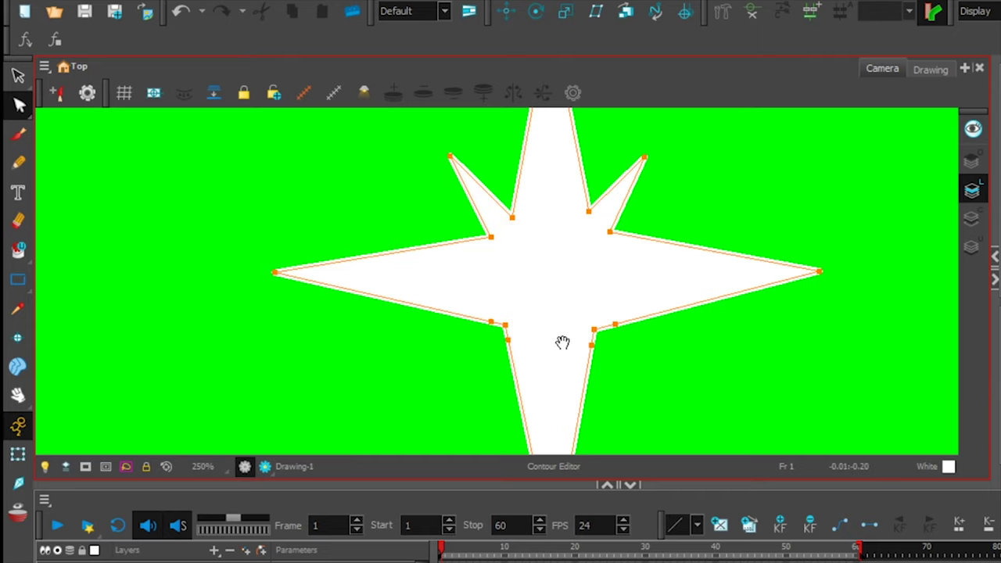
left_click_drag(563, 341, 576, 292)
scroll(608, 245, "down", 2)
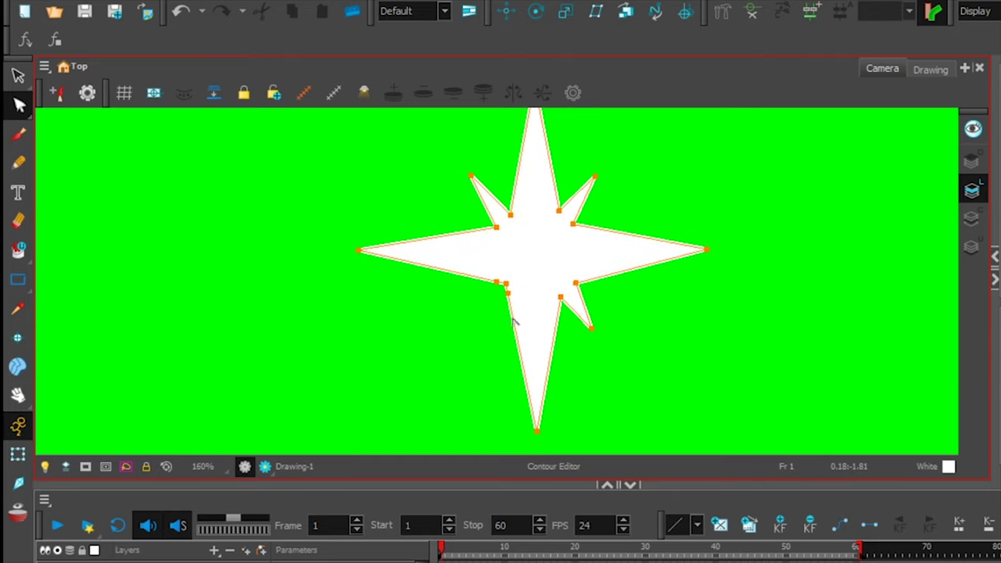
scroll(482, 332, "down", 1)
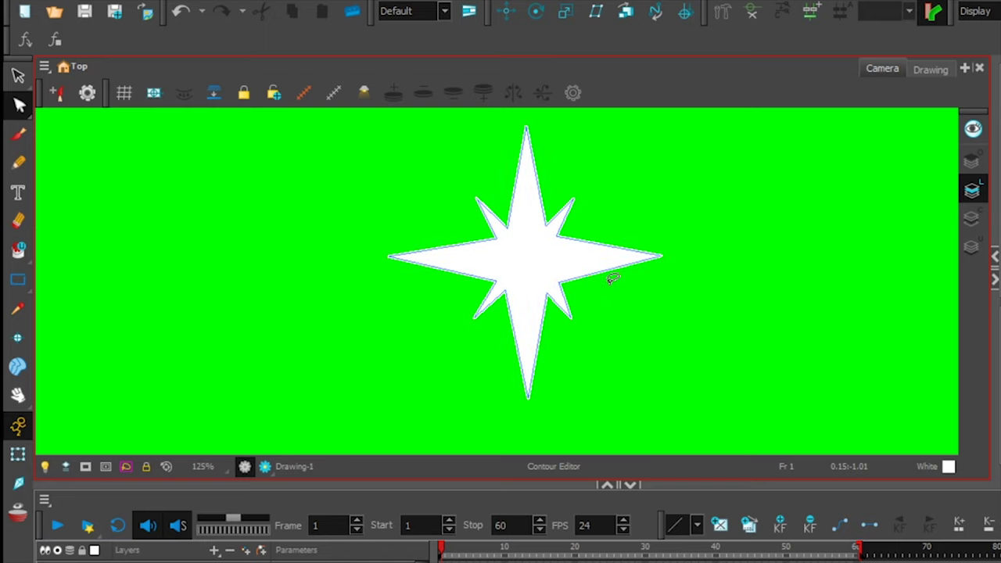
Select the eight-pointed star for transforming and move its pivot to its centre.
key("shift+t")
key("Escape")
left_click(543, 272)
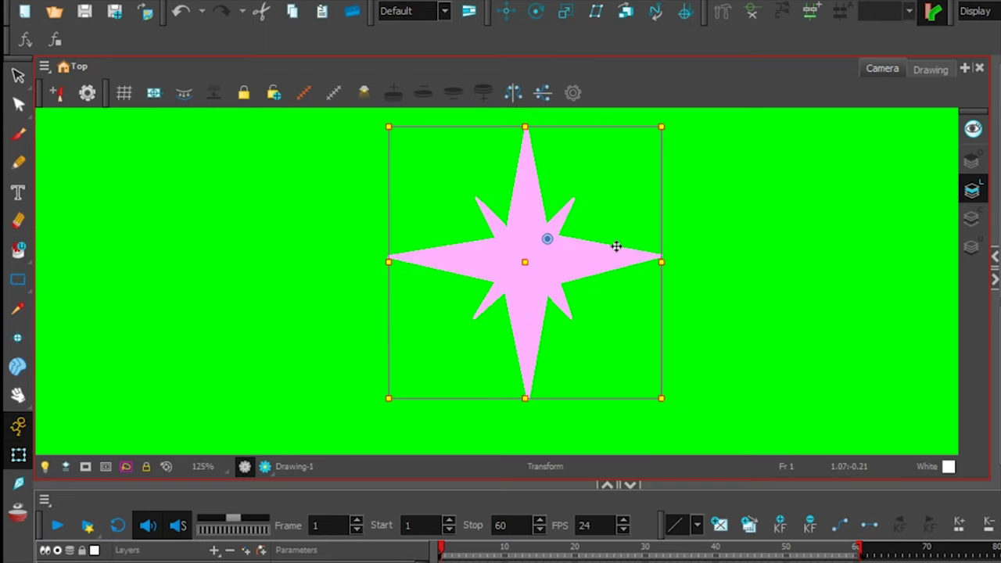
key("b")
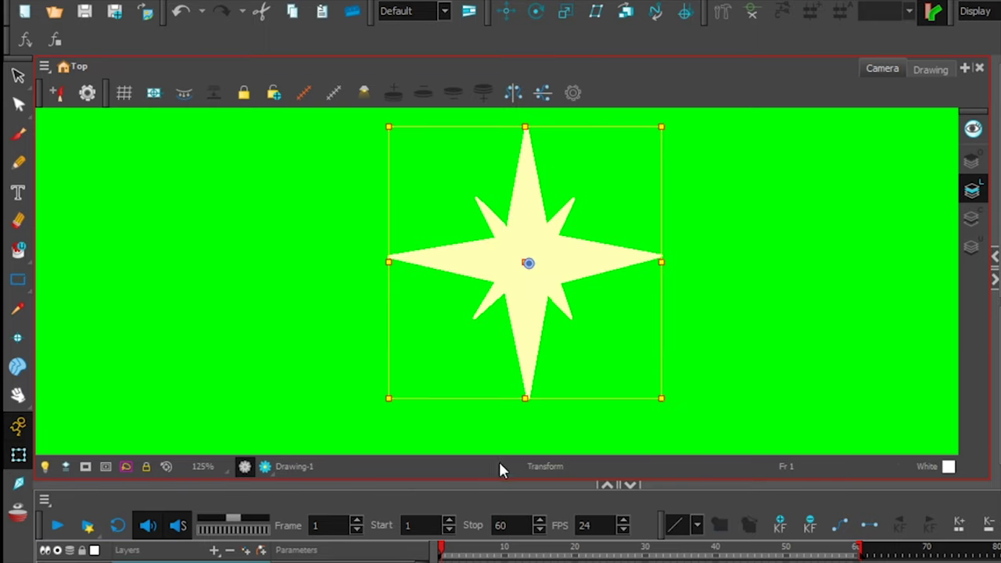
Insert keyframes for the star at frame 1 and frame 21.
right_click(443, 562)
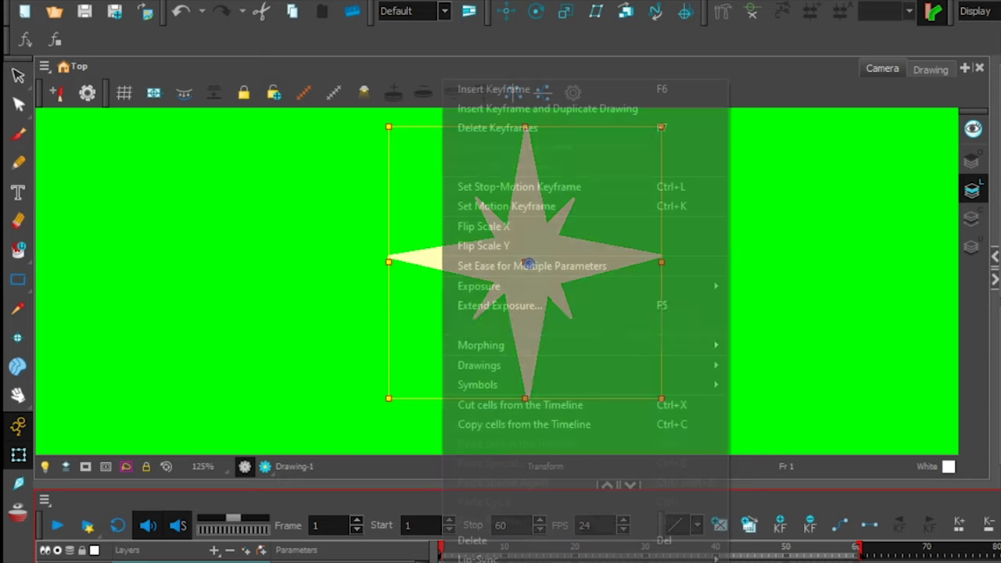
left_click(469, 562)
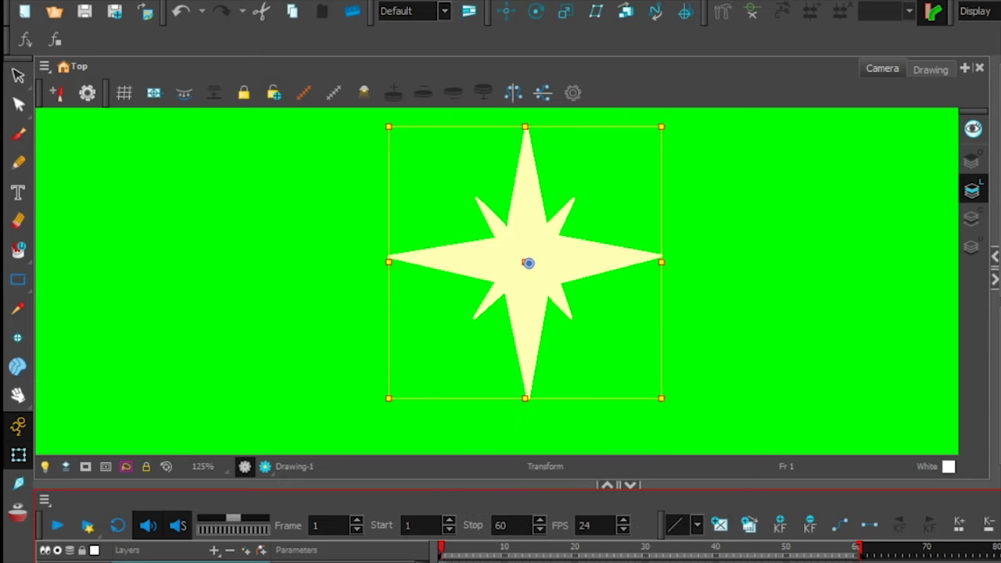
right_click(443, 562)
left_click(510, 90)
right_click(583, 551)
left_click(642, 112)
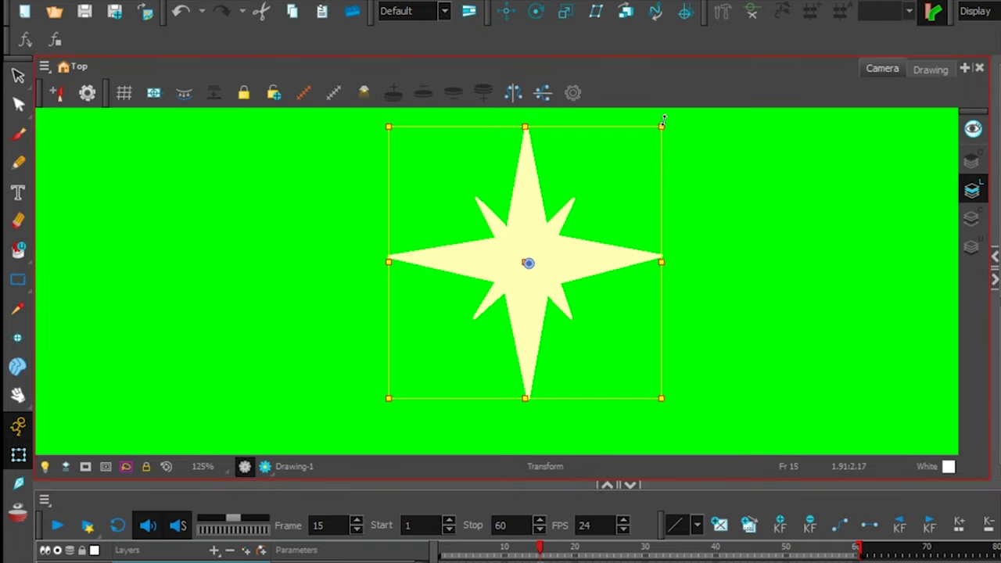
Shrink the star to a tiny size at frame 15 and cut its cells before that frame.
left_click_drag(663, 126, 544, 251)
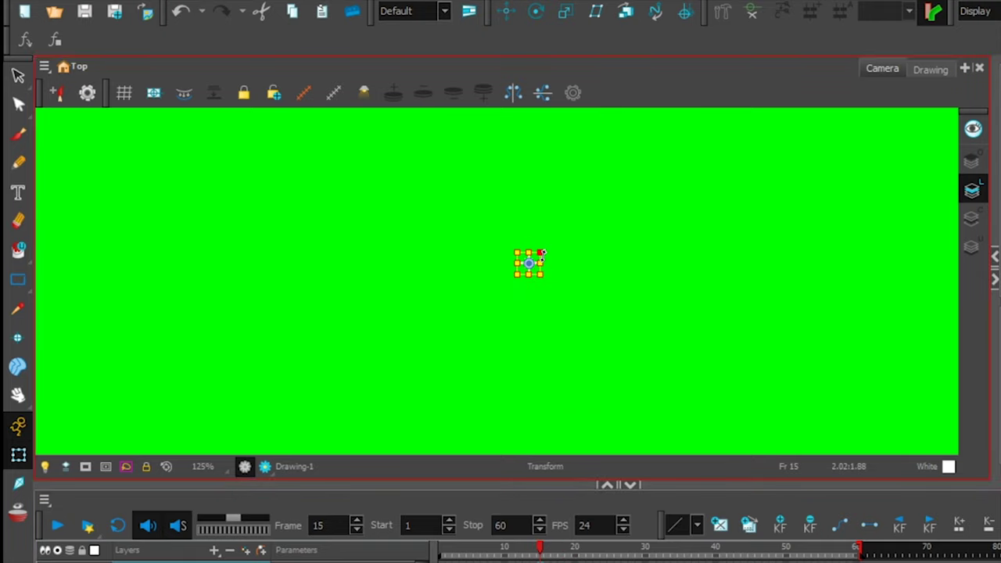
left_click(534, 559)
key("ctrl+x")
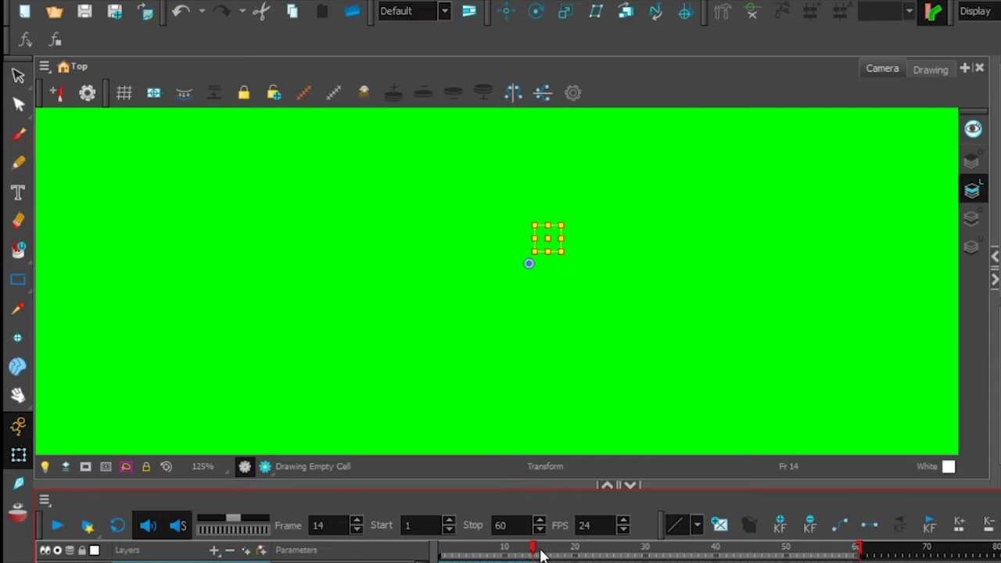
Paste the star's cells at frame 21 and rotate the full-size star by about half a turn.
left_click(583, 555)
key("ctrl+v")
left_click_drag(683, 134, 436, 352)
Insert a keyframe at frame 27 and shrink the star to a tiny size there.
left_click(612, 556)
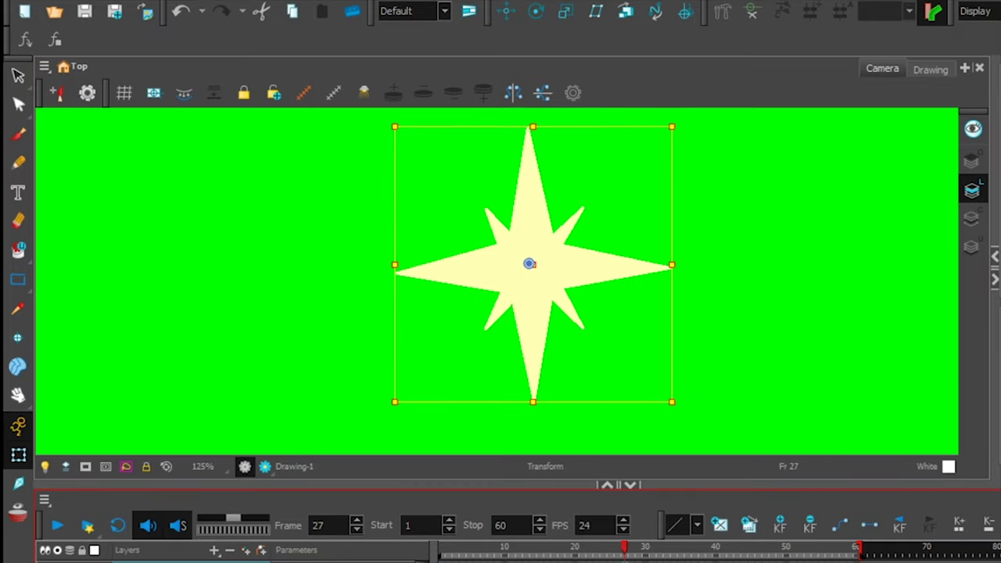
right_click(619, 561)
left_click(670, 108)
left_click_drag(686, 143, 592, 208)
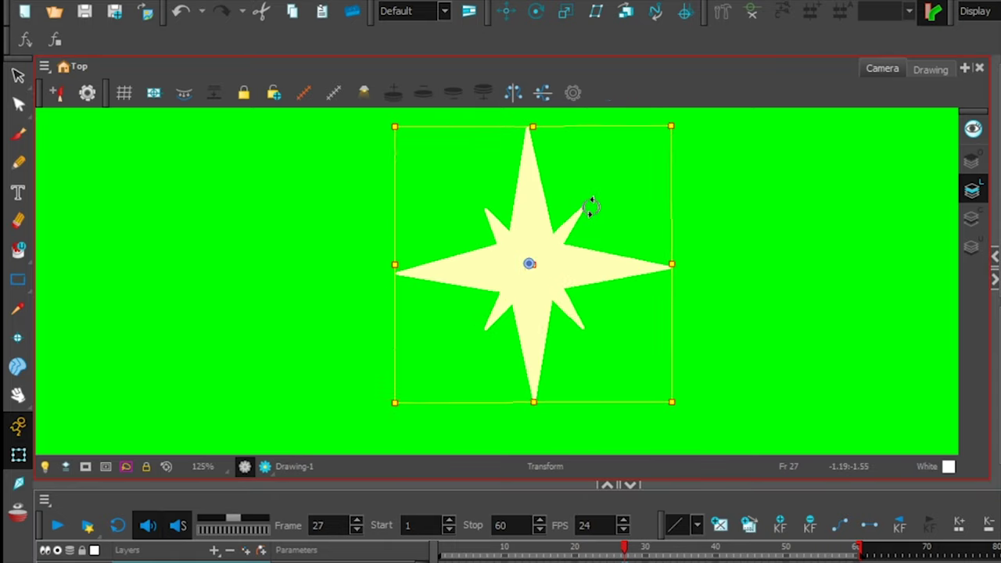
left_click_drag(672, 127, 541, 268)
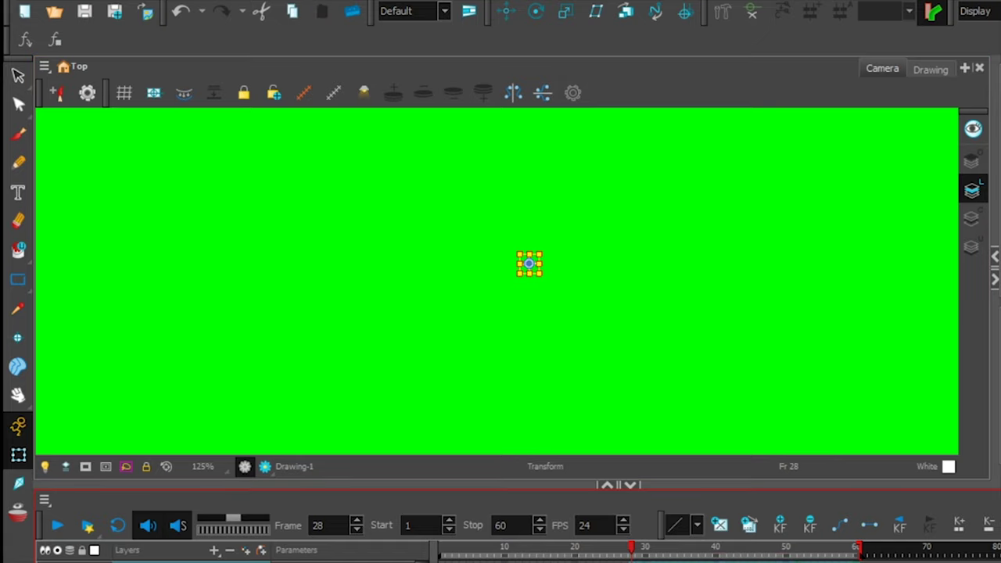
Delete the star's exposure at frame 28 and scrub back to frame 15 to check the animation.
key("Delete")
left_click_drag(533, 553, 632, 561)
left_click(539, 562)
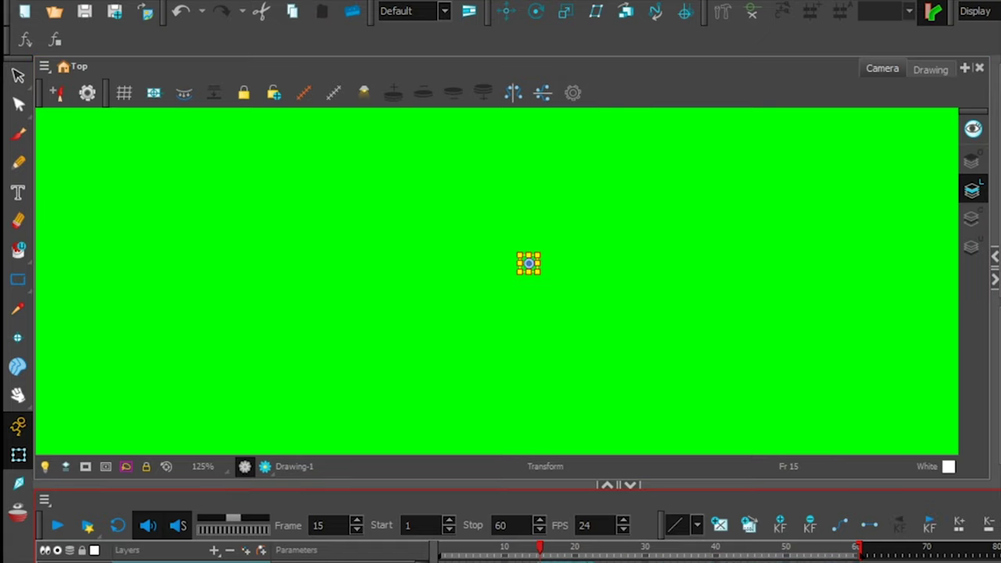
Rotate the star counterclockwise at frame 21 until its long arms lie diagonally.
left_click_drag(540, 548, 582, 547)
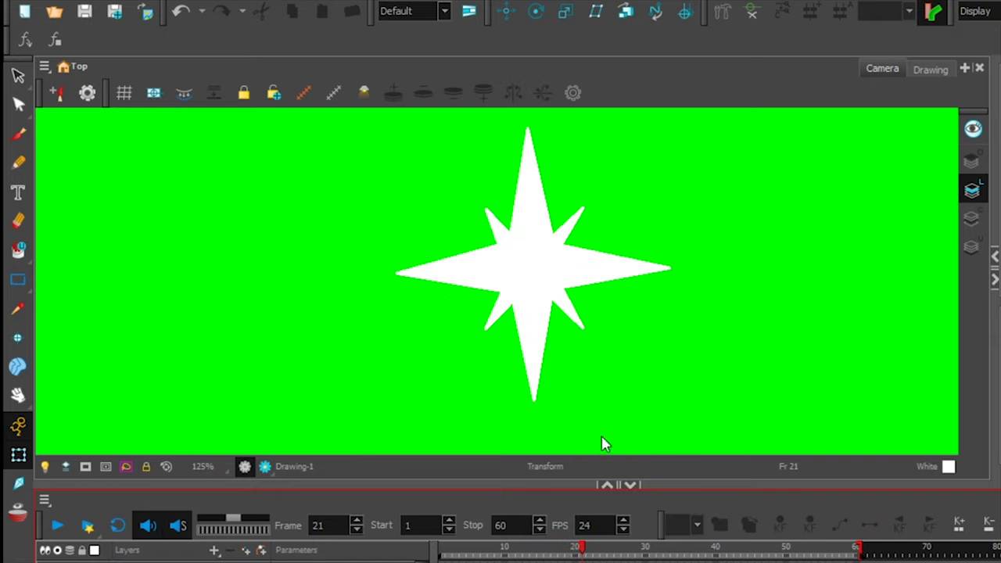
left_click_drag(603, 442, 686, 166)
key("b")
mouse_move(686, 123)
left_mouse_down()
mouse_move(657, 108)
mouse_move(525, 116)
left_mouse_up()
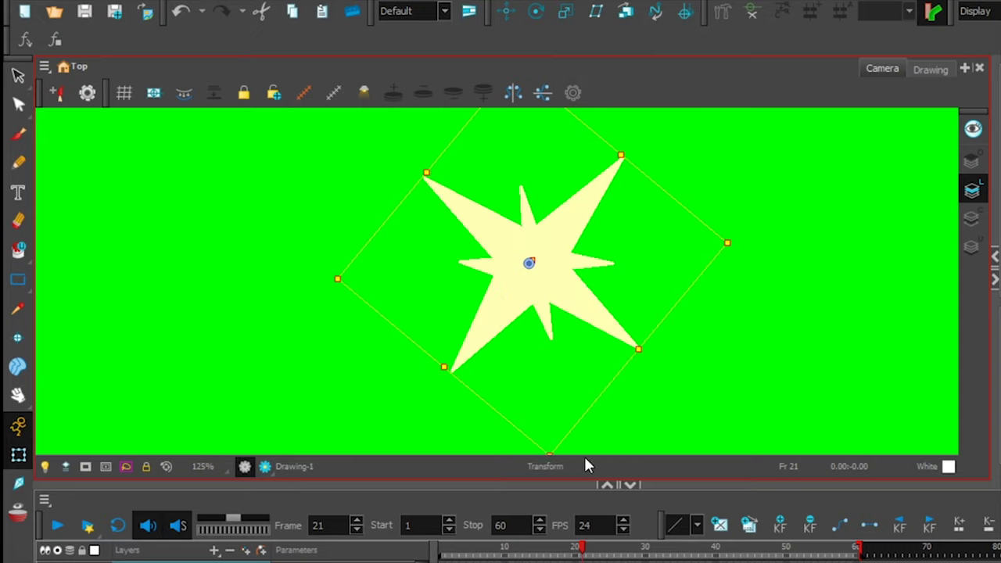
mouse_move(582, 551)
left_mouse_down()
mouse_move(560, 556)
mouse_move(592, 556)
mouse_move(583, 554)
left_mouse_up()
scroll(693, 177, "down", 1)
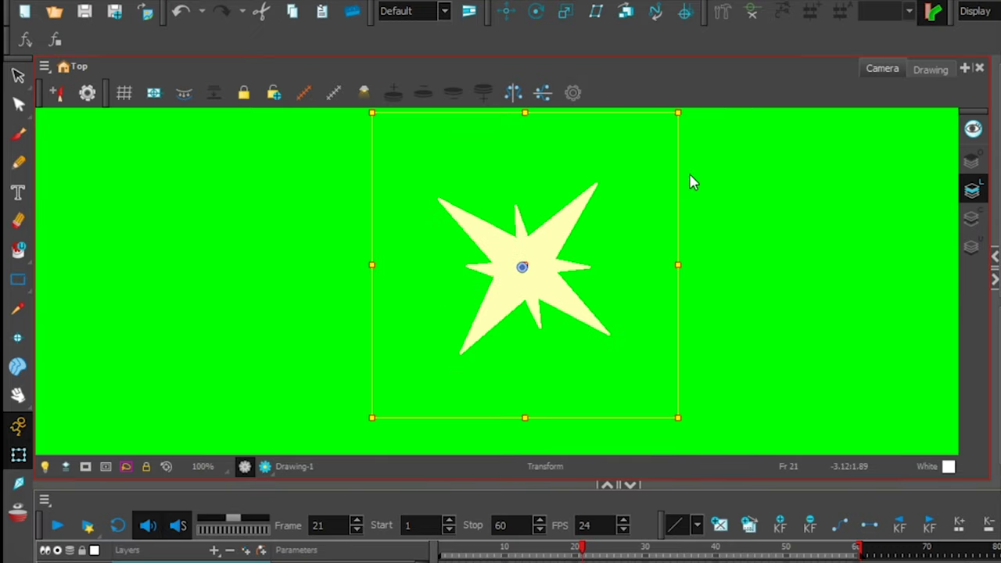
Rotate the star further at frame 21 to strengthen its spin, and check the motion through frame 26.
left_click_drag(698, 118, 581, 485)
left_click(545, 549)
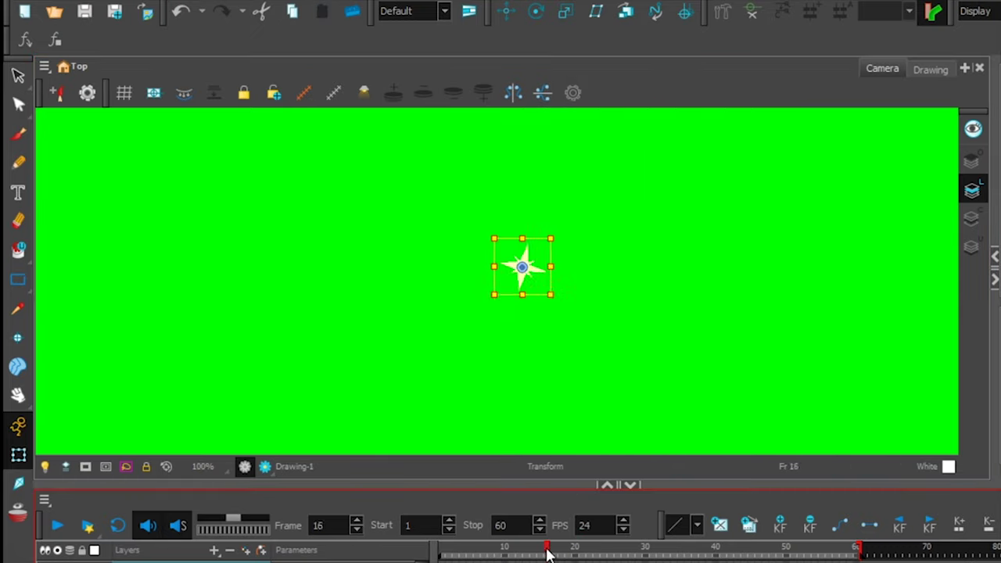
left_click(583, 555)
left_click_drag(675, 128, 563, 208)
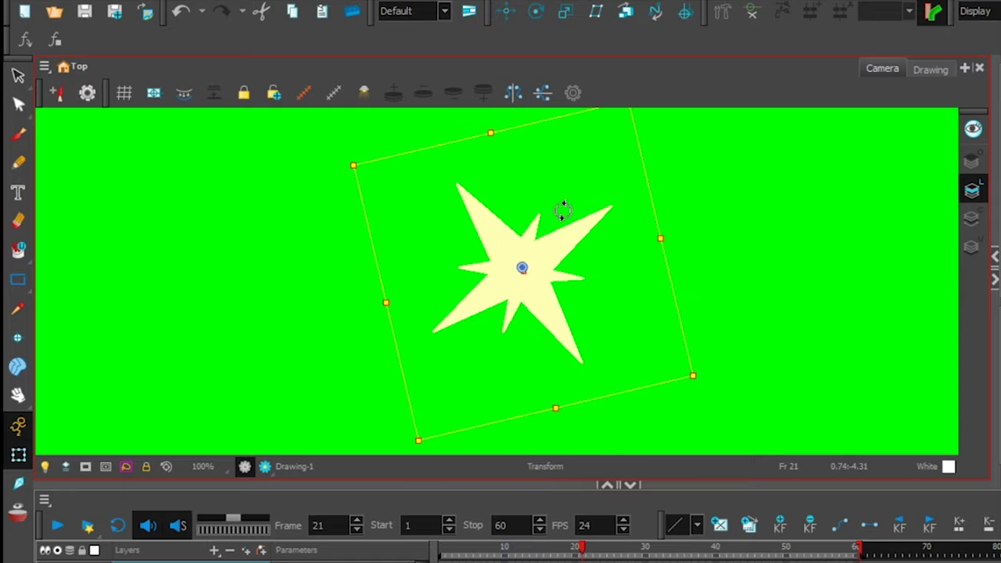
mouse_move(569, 555)
left_mouse_down()
mouse_move(547, 552)
mouse_move(603, 552)
mouse_move(540, 552)
mouse_move(633, 553)
mouse_move(540, 552)
mouse_move(582, 553)
left_mouse_up()
left_click(618, 560)
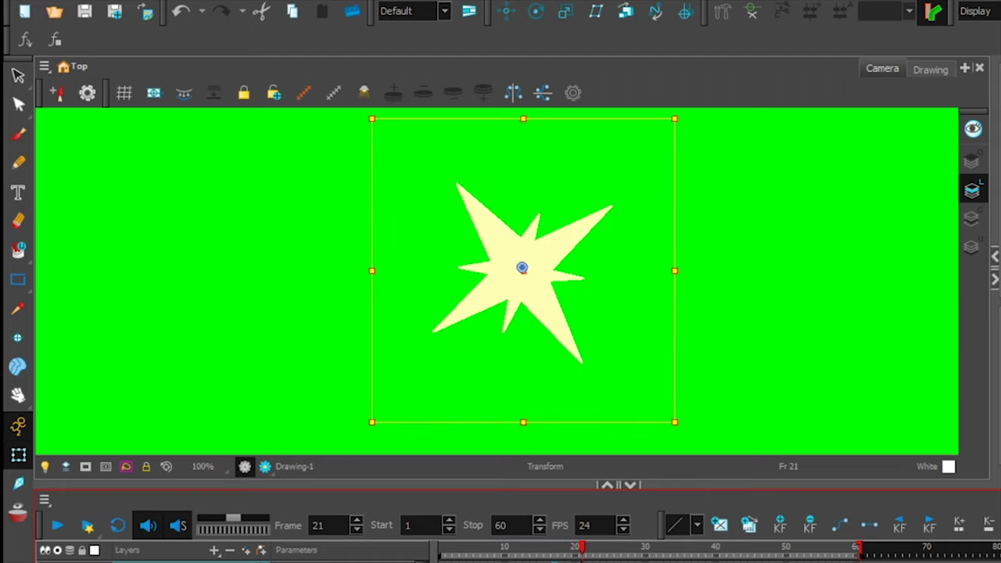
mouse_move(686, 425)
left_mouse_down()
mouse_move(565, 557)
mouse_move(548, 552)
mouse_move(592, 552)
mouse_move(543, 552)
mouse_move(631, 553)
mouse_move(538, 554)
mouse_move(632, 552)
mouse_move(561, 552)
mouse_move(617, 552)
left_mouse_up()
left_click(678, 252)
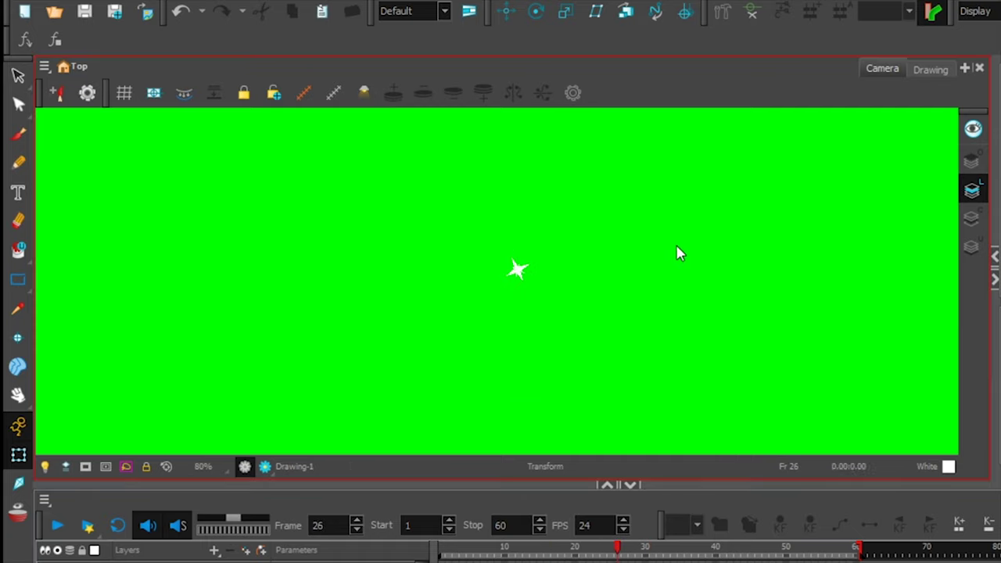
Select the animated star and duplicate its selected nodes.
key("ctrl+a")
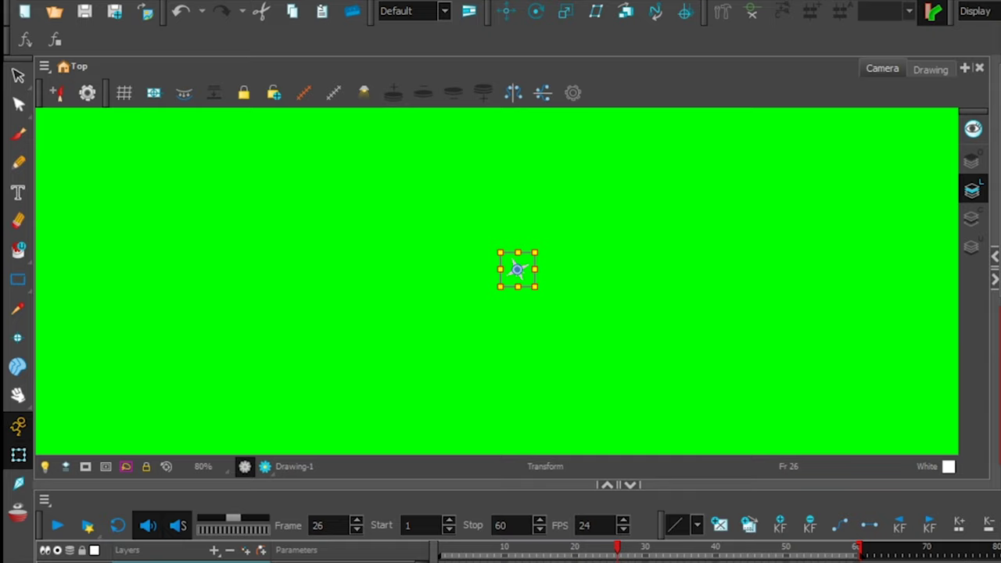
scroll(563, 317, "up", 4)
left_click_drag(755, 269, 715, 289)
scroll(714, 288, "up", 1)
left_click(715, 288)
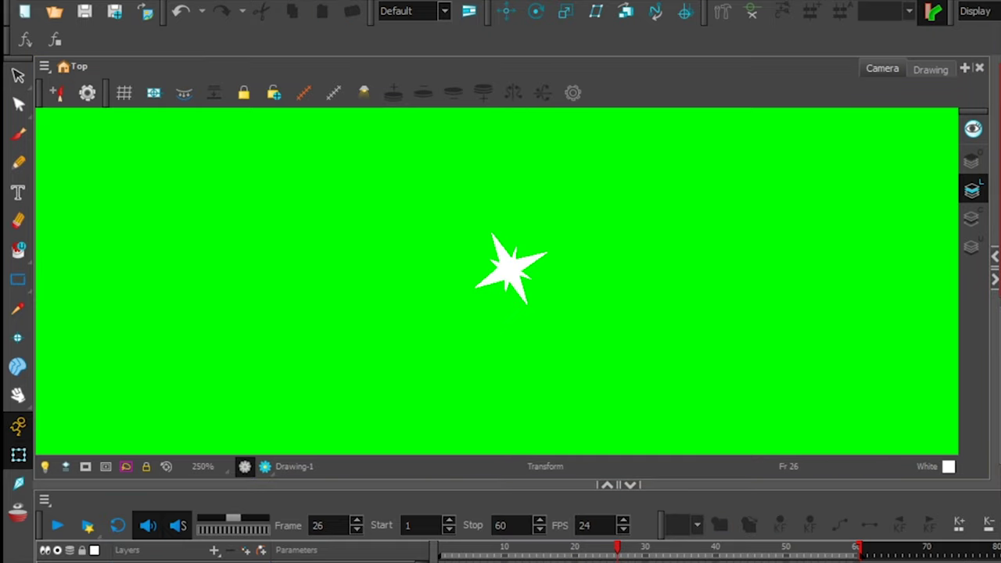
key("ctrl+a")
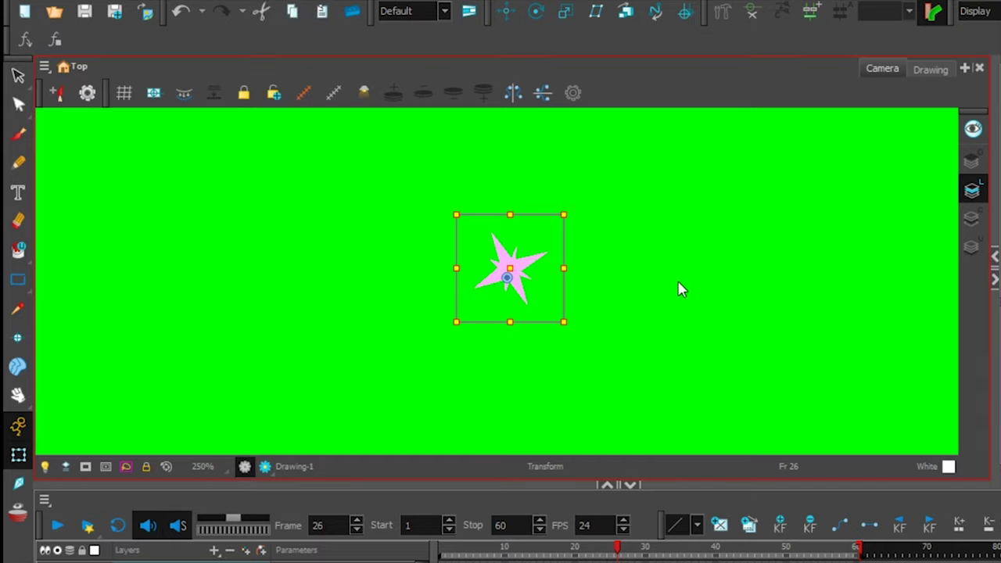
key("Escape")
key("ctrl+a")
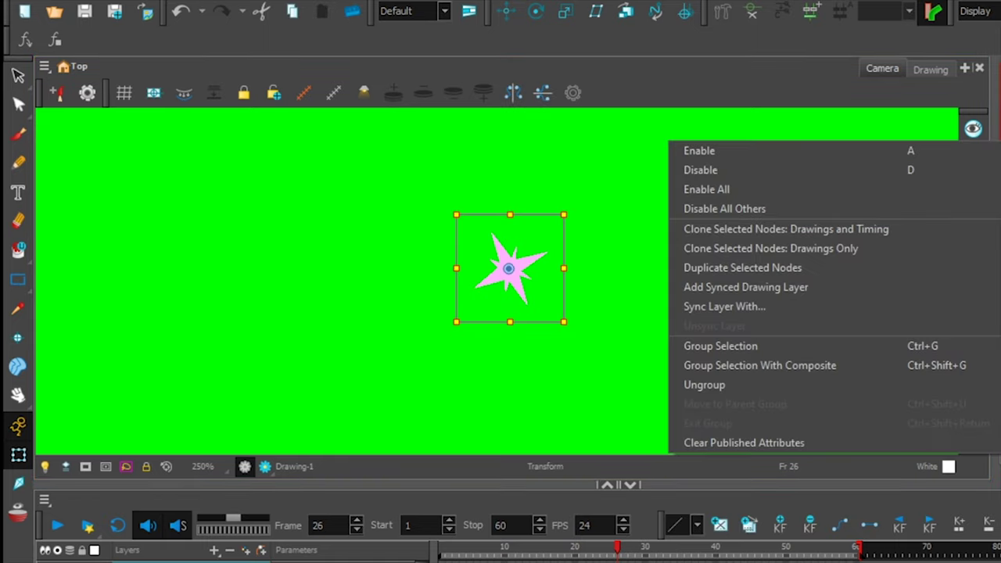
mouse_move(1000, 150)
left_click(794, 269)
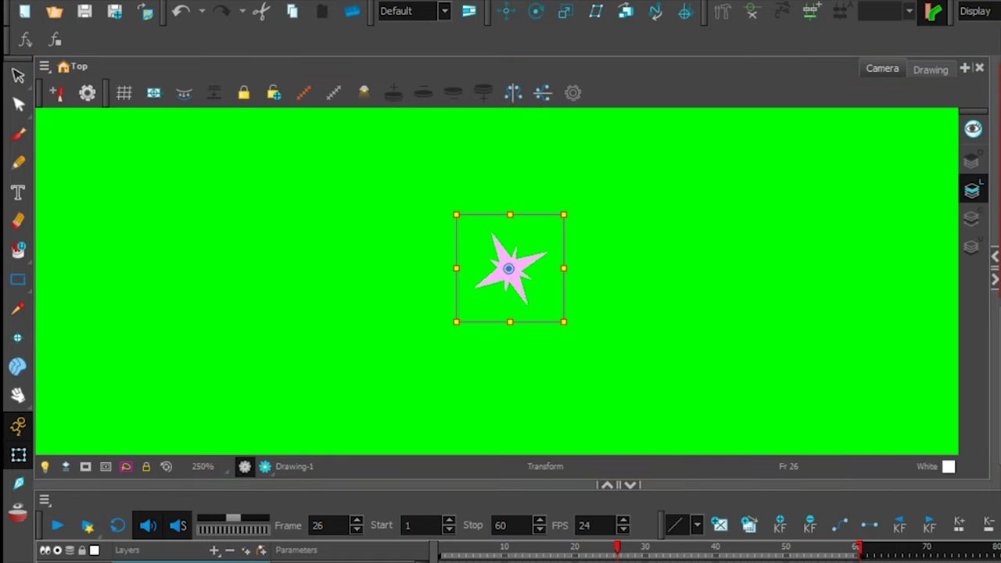
Offset the duplicated star's timing so it plays after the original, and scrub the timeline to check.
key("Escape")
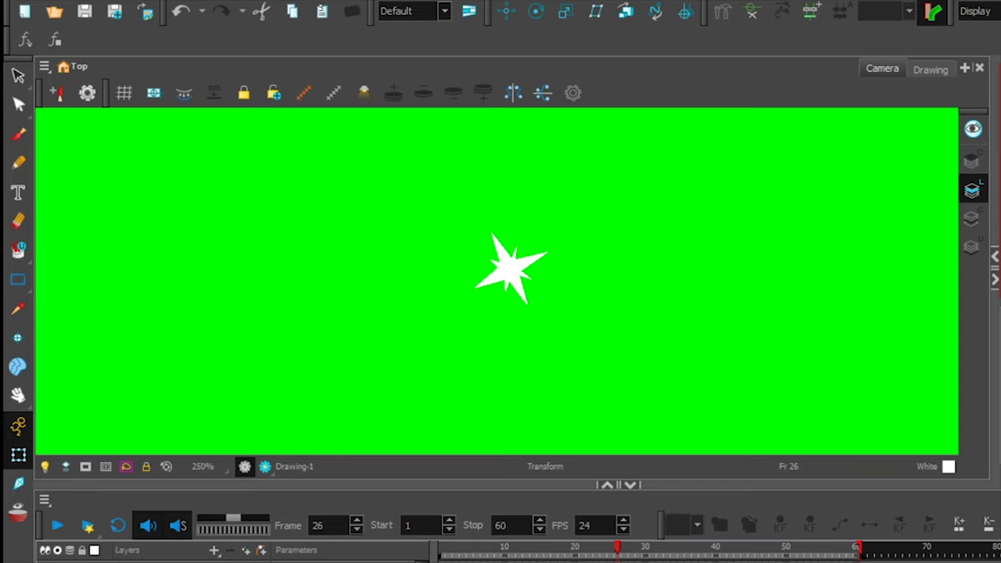
key("ctrl+a")
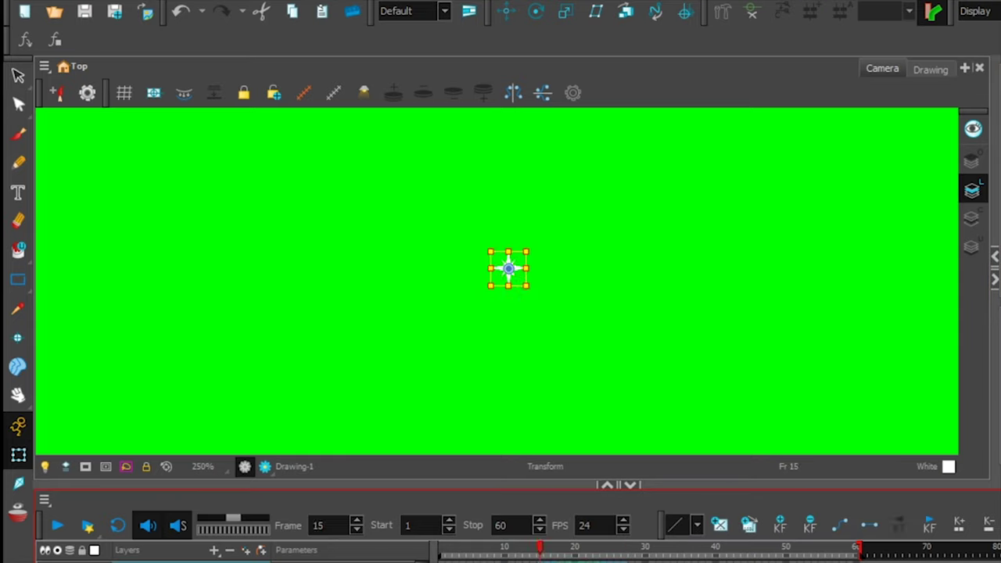
left_click_drag(710, 550, 582, 547)
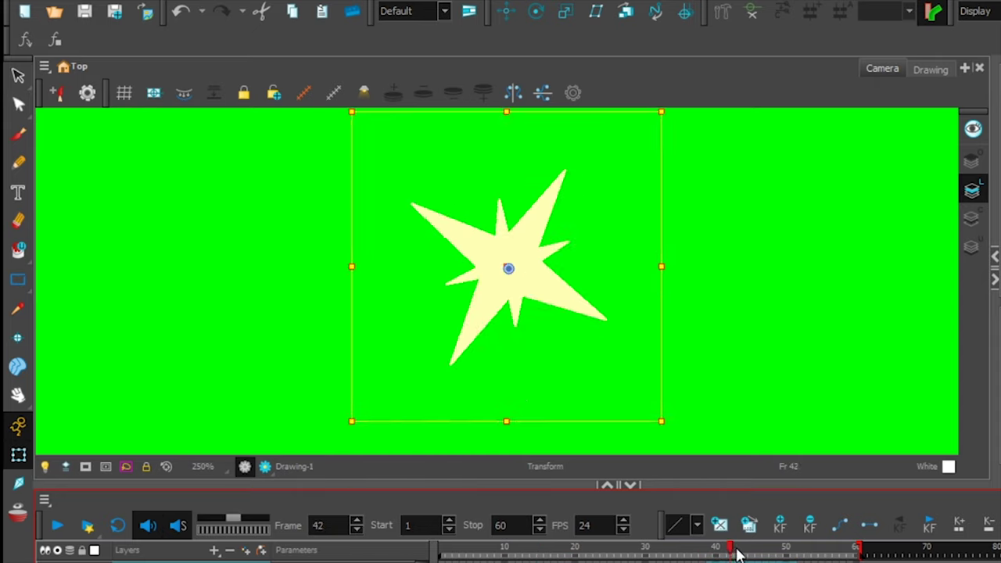
Turn off Animate mode and move the duplicated star to the right of the original's position.
left_click(26, 429)
scroll(611, 247, "down", 7)
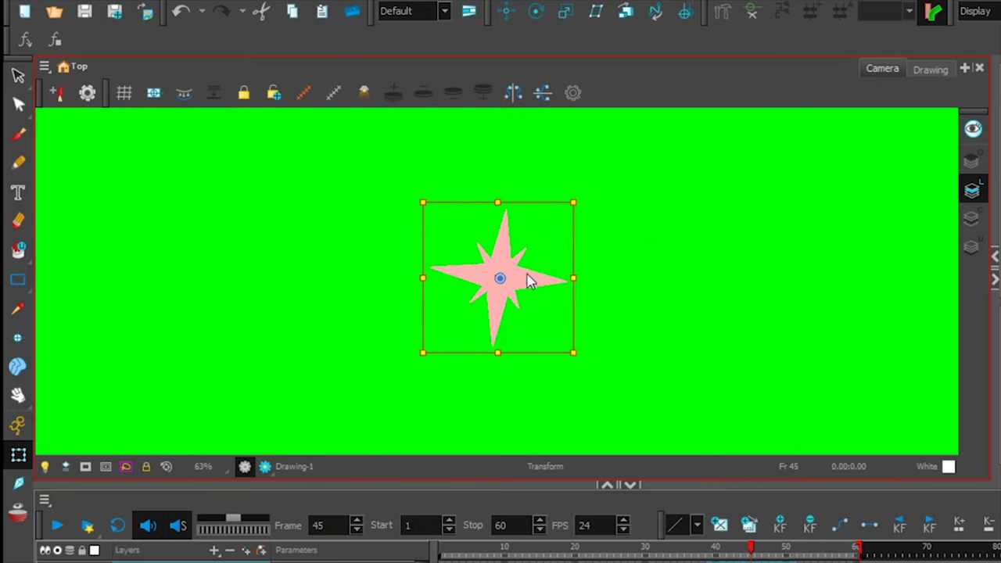
left_click_drag(517, 281, 647, 275)
mouse_move(681, 547)
left_mouse_down()
mouse_move(538, 547)
mouse_move(800, 547)
mouse_move(548, 548)
mouse_move(788, 556)
mouse_move(647, 557)
left_mouse_up()
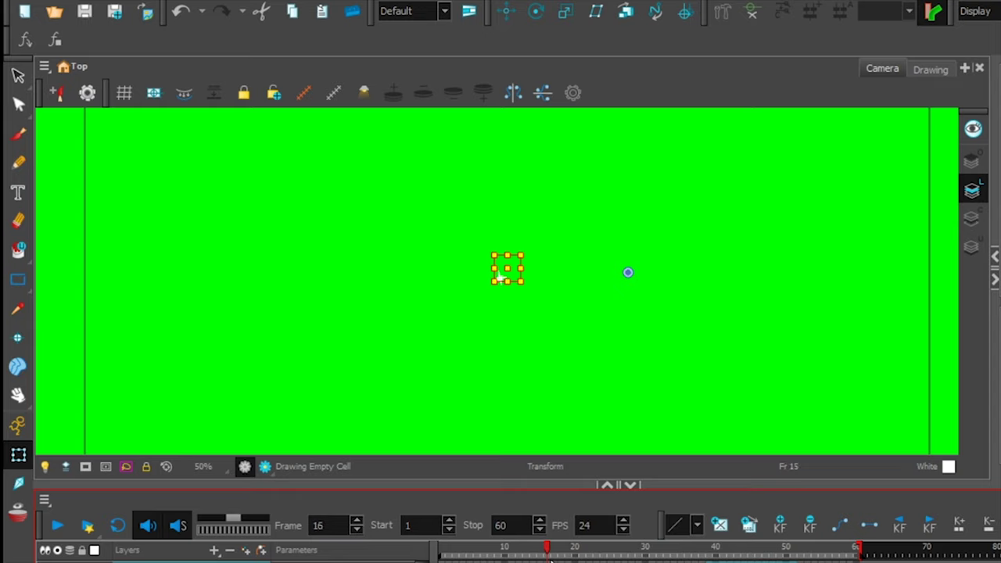
Check the sparkles' timing and enlarge the timeline area, and shift the original star's keyframes on Drawing-P to start at frame 21.
left_click_drag(550, 560, 560, 552)
left_click_drag(663, 557, 792, 560)
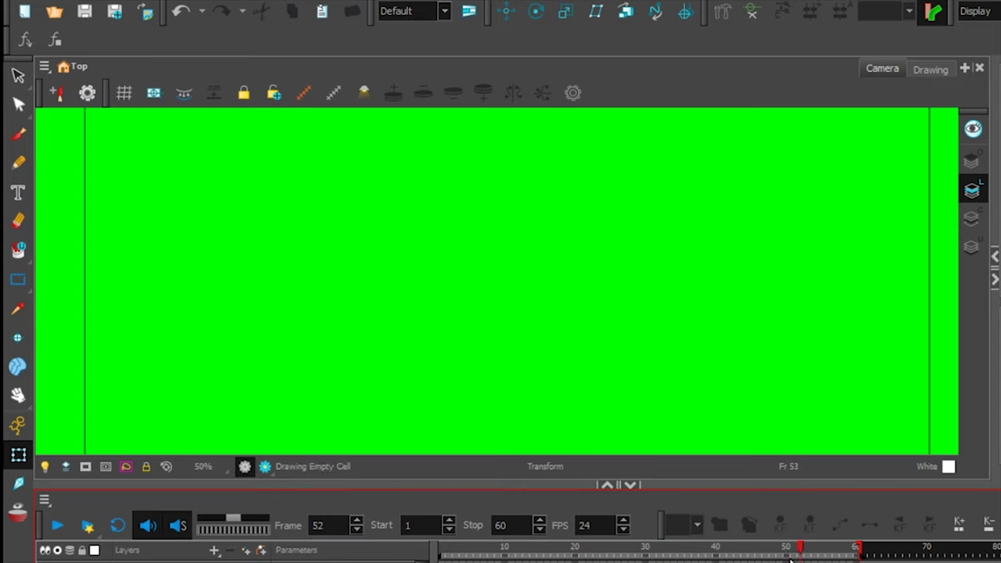
left_click_drag(725, 557, 732, 549)
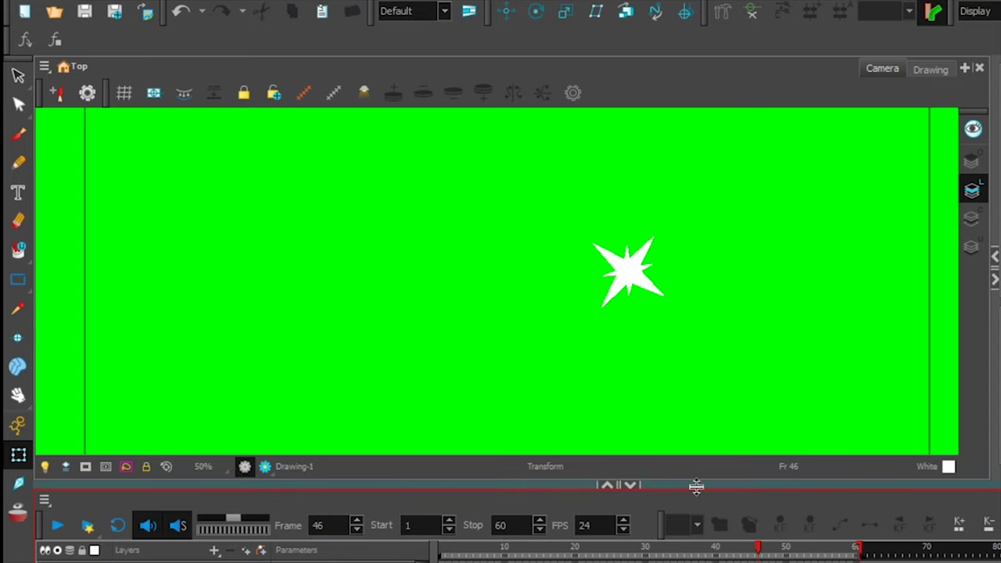
left_click_drag(696, 486, 697, 434)
left_click(545, 519)
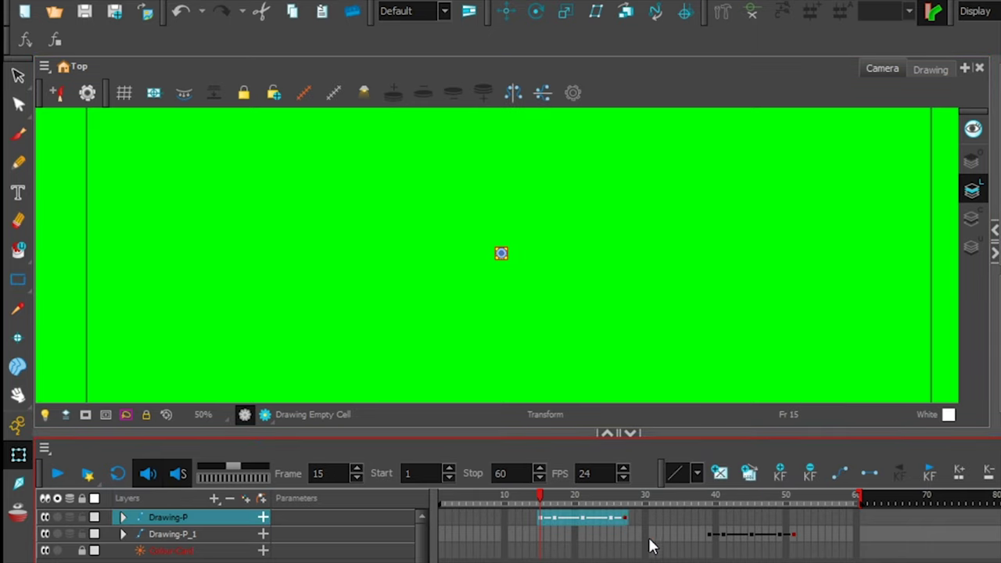
Copy the Drawing-P_1 animation from frames 39–51 to frames 6–18, and select the cells between the two blocks.
left_click(711, 537)
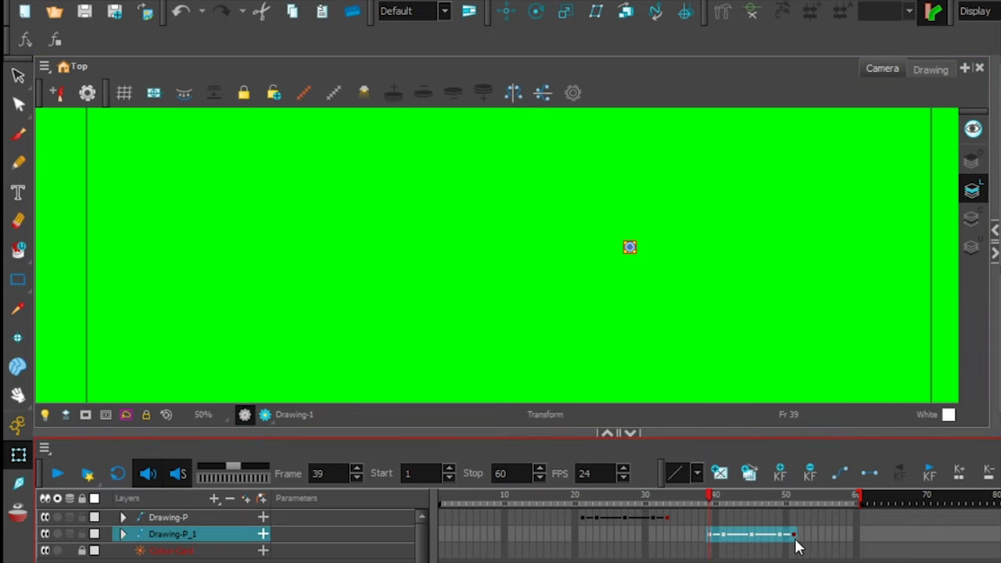
left_click(793, 540)
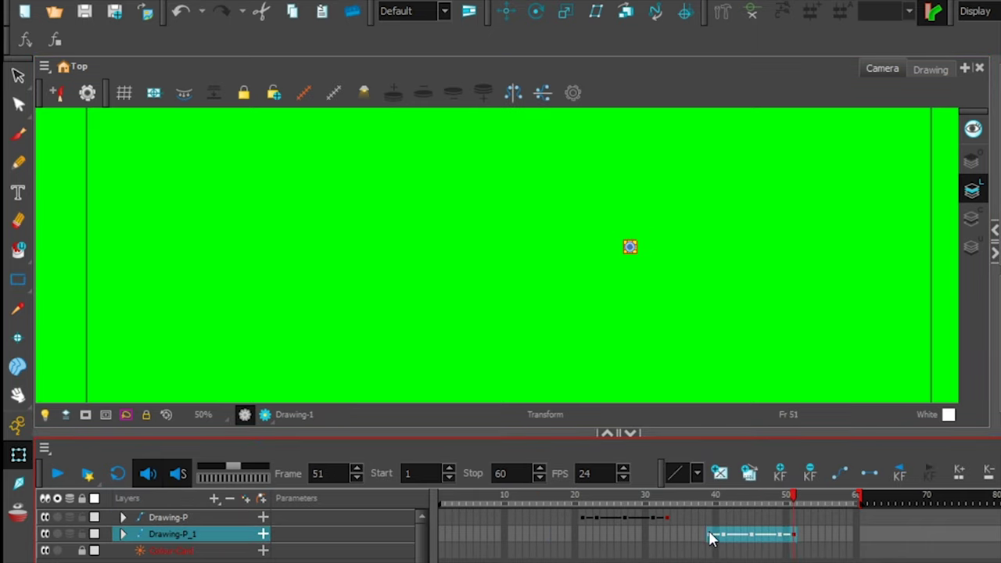
left_click_drag(788, 538, 563, 535, "ctrl")
mouse_move(558, 498)
left_mouse_down()
mouse_move(450, 498)
mouse_move(563, 498)
left_mouse_up()
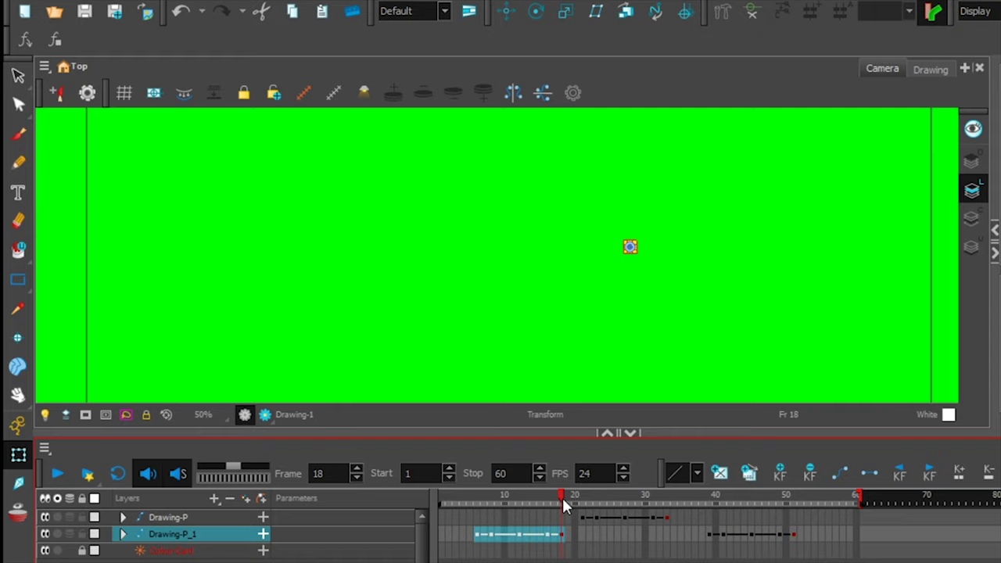
mouse_move(568, 538)
left_mouse_down()
mouse_move(695, 548)
mouse_move(712, 534)
left_mouse_up()
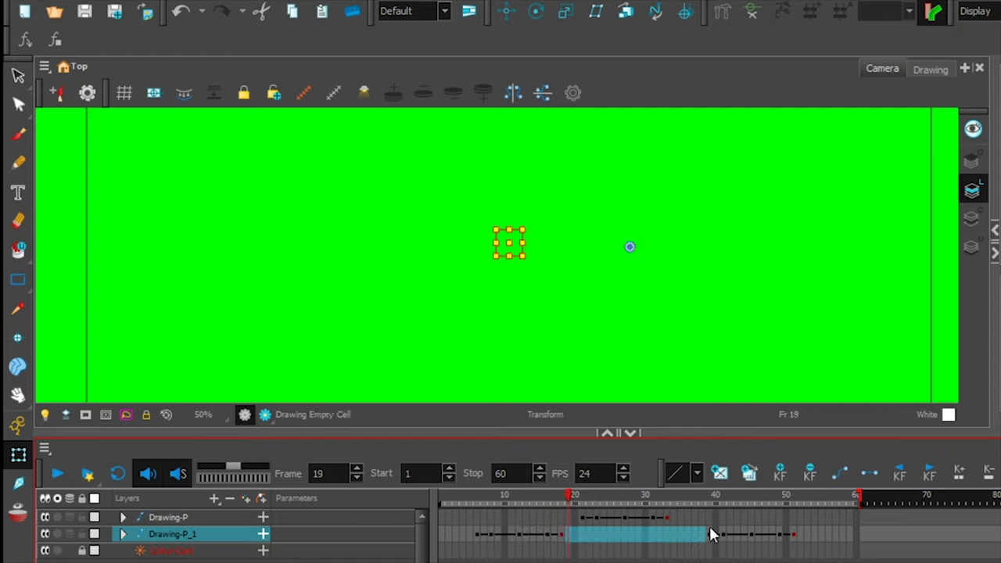
At frame 13, move the Drawing-P_1 star up and to the left and scale it down, scrubbing to check the sparkles.
left_click(535, 499)
left_click(541, 375)
left_click_drag(538, 498, 592, 510)
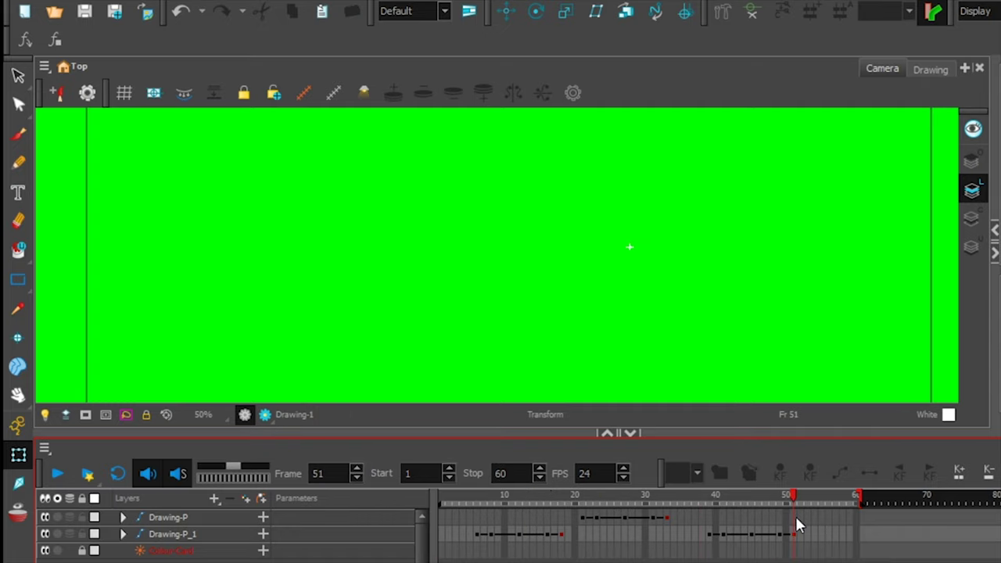
left_click_drag(808, 516, 529, 516)
left_click(630, 246)
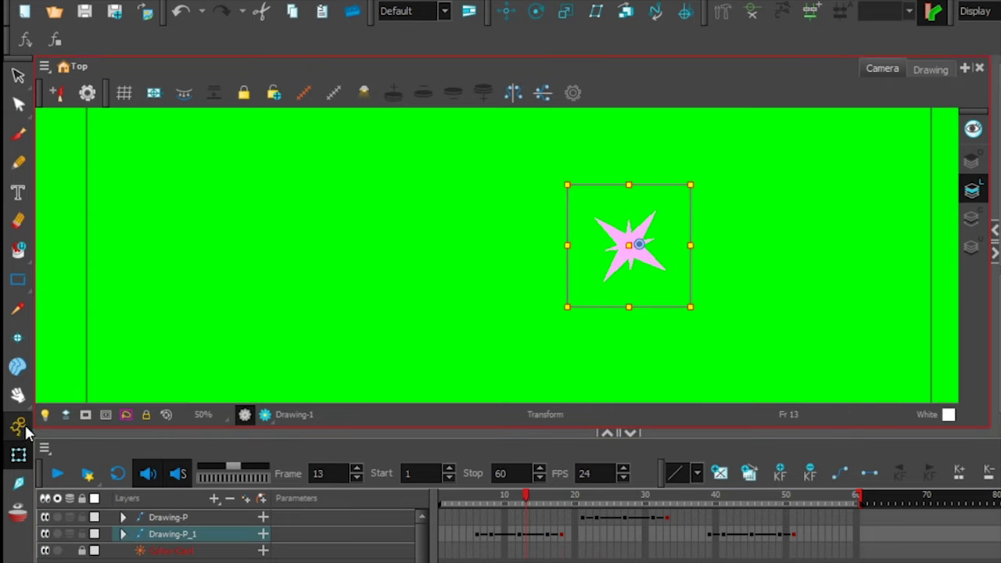
left_click_drag(630, 239, 550, 187)
left_click_drag(610, 133, 590, 154)
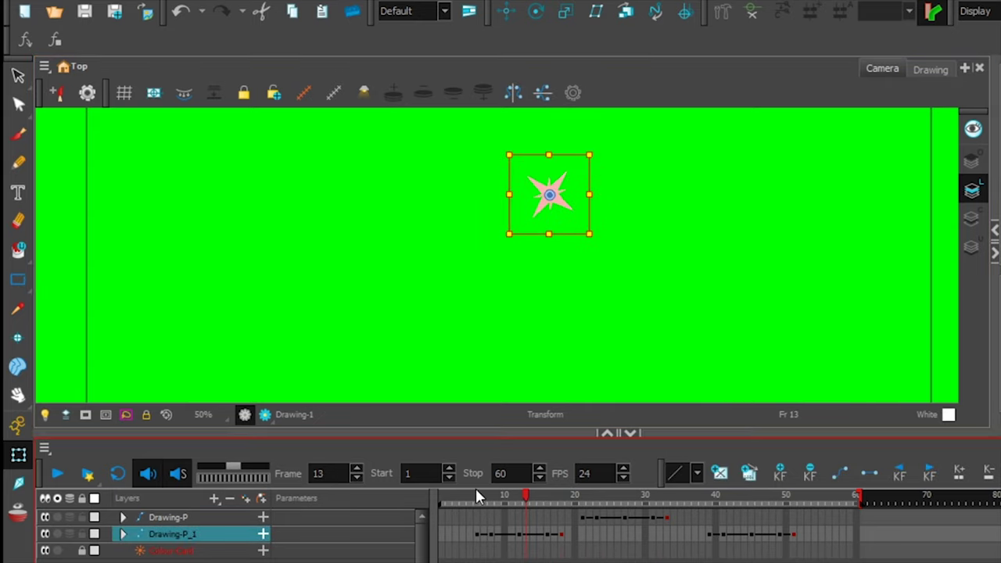
left_click_drag(479, 497, 721, 495)
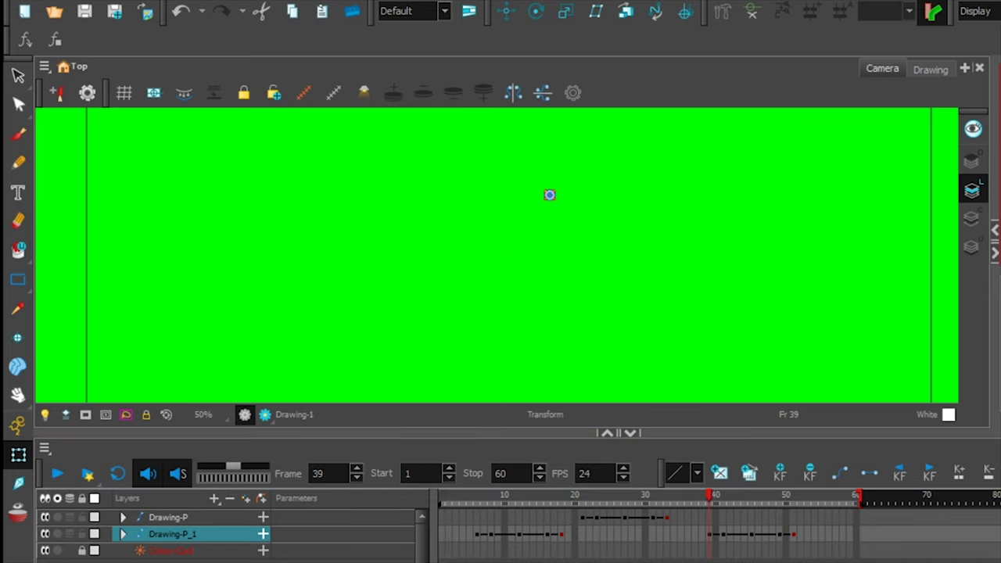
Add a parent peg to Drawing-P_1, insert peg keyframes at frames 39 and 1, and return to the frame 39 keyframe.
key("ctrl+p")
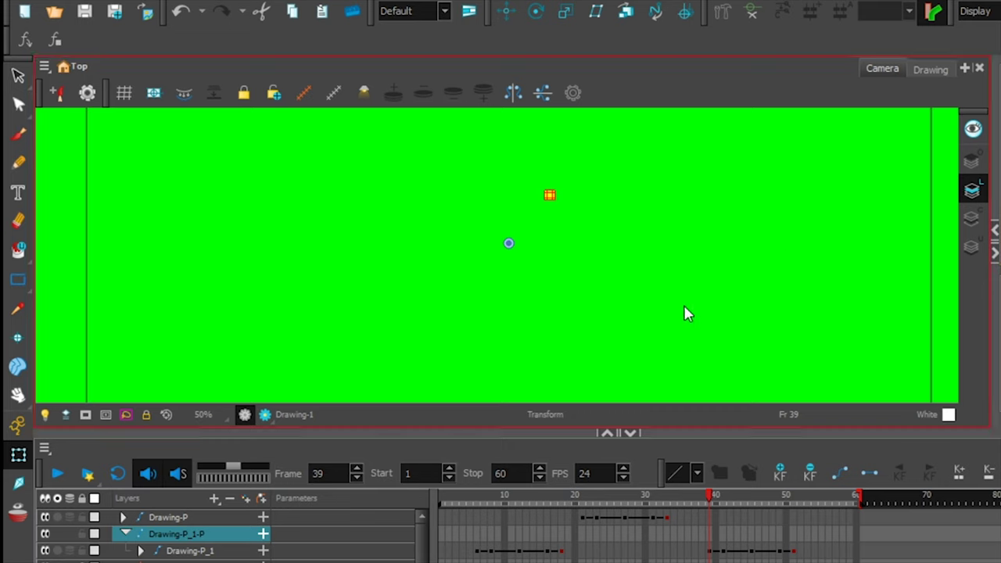
right_click(709, 537)
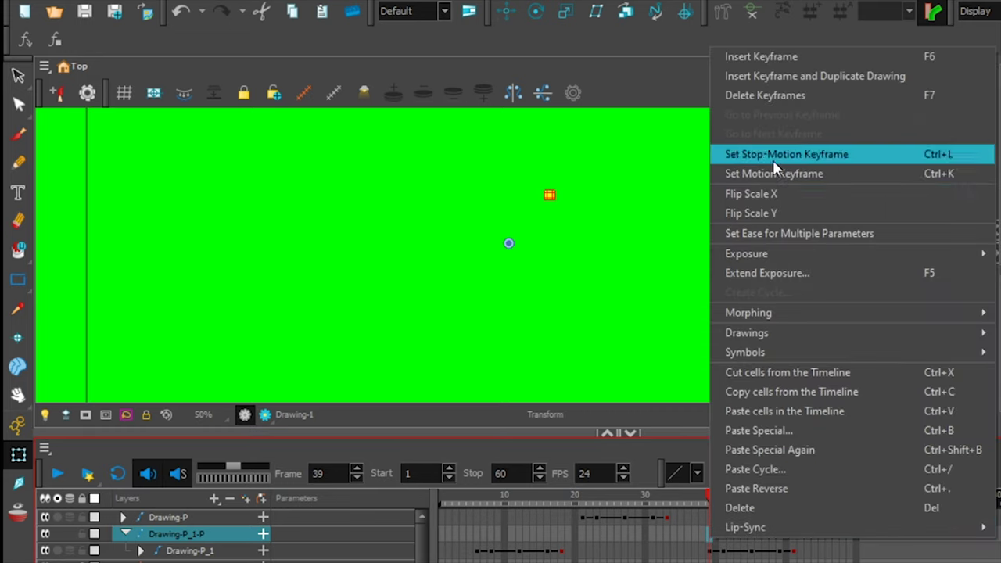
left_click(782, 75)
left_click(442, 537)
right_click(442, 538)
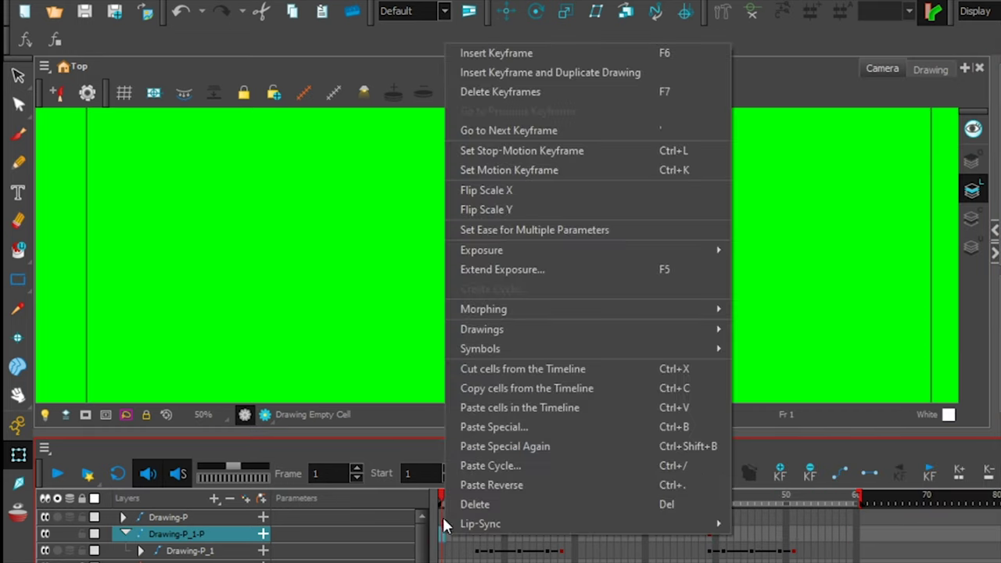
left_click(501, 127)
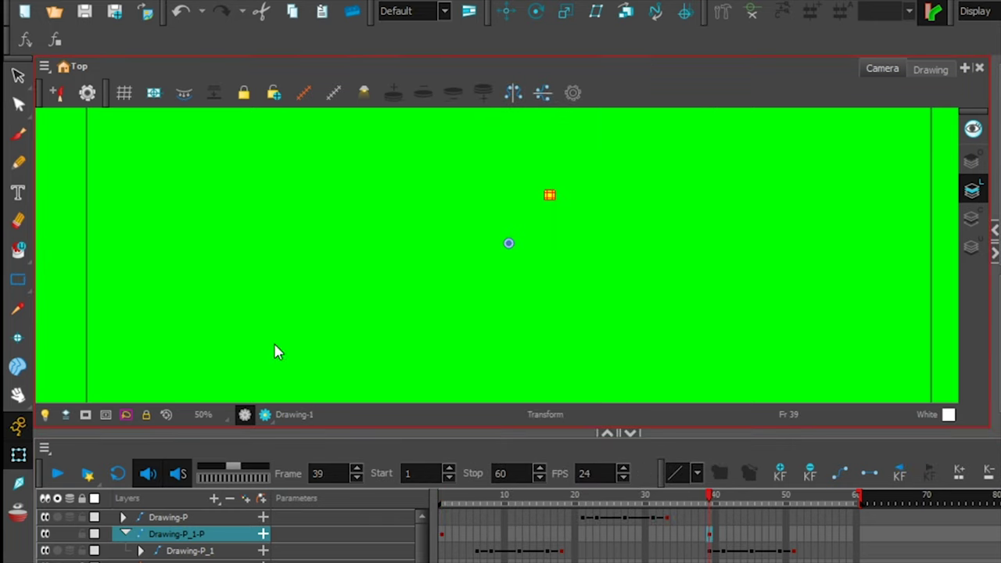
At frame 42, move the last sparkle down and right with its parent peg, centre the pivot on it, and shift the keyframe to frame 39.
left_click(731, 494)
left_click_drag(595, 146, 643, 263)
left_click(577, 346)
left_click(635, 290)
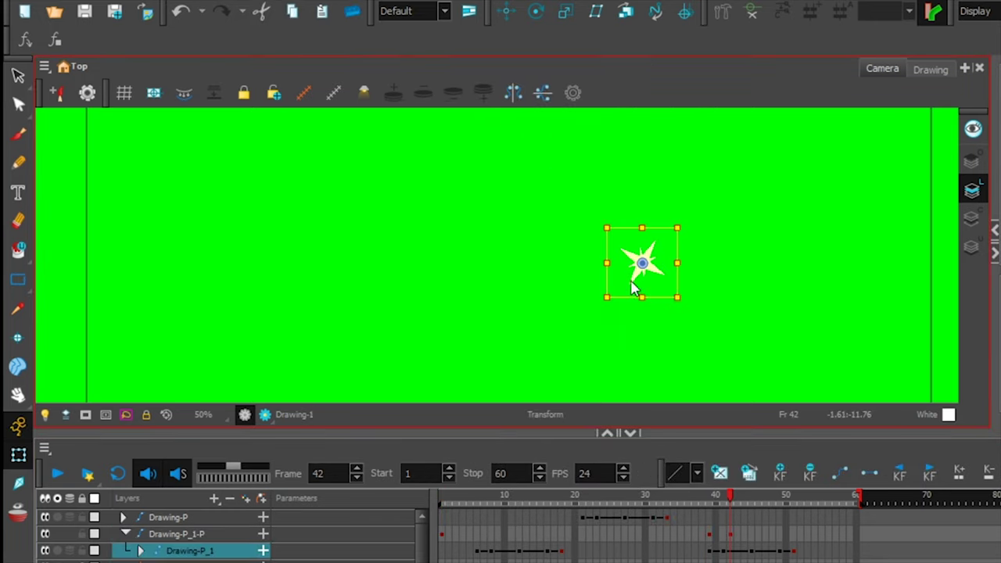
key("b")
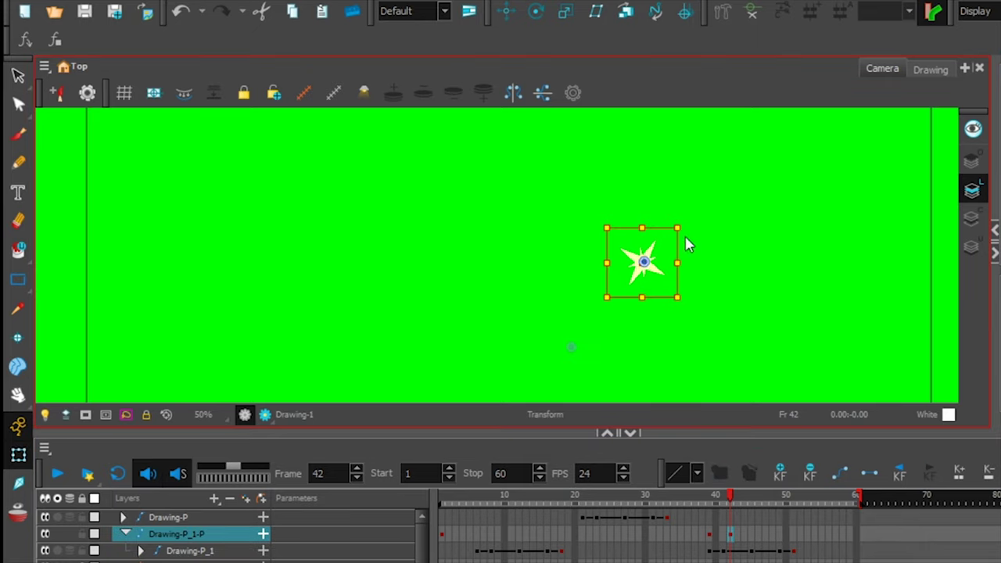
left_click_drag(687, 245, 711, 230)
left_click(713, 501)
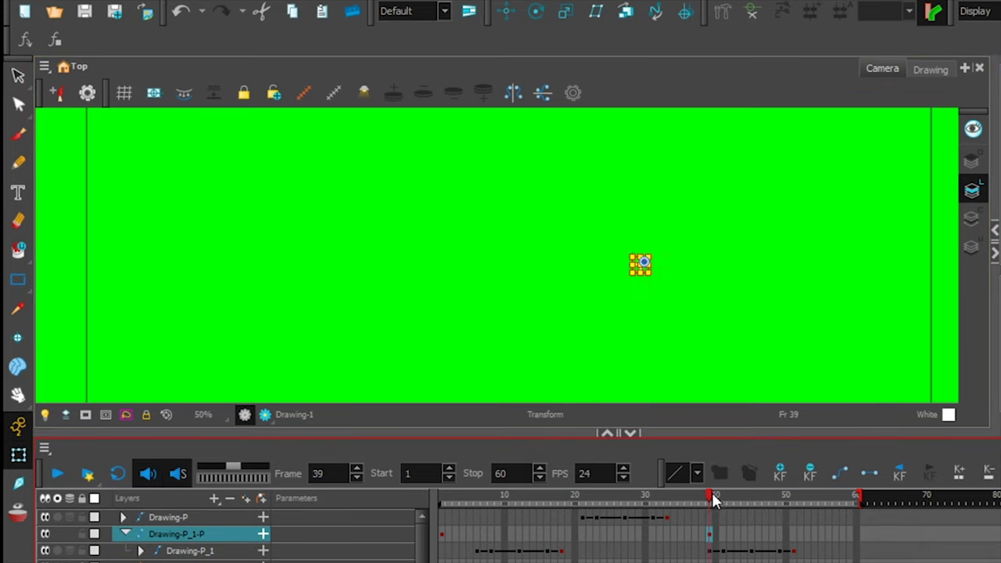
At frame 41, scale the last sparkle down on its parent peg, shift that keyframe to frame 39, and scrub through the animation.
mouse_move(713, 501)
left_mouse_down()
mouse_move(806, 498)
mouse_move(562, 510)
mouse_move(789, 507)
mouse_move(709, 503)
mouse_move(722, 507)
left_mouse_up()
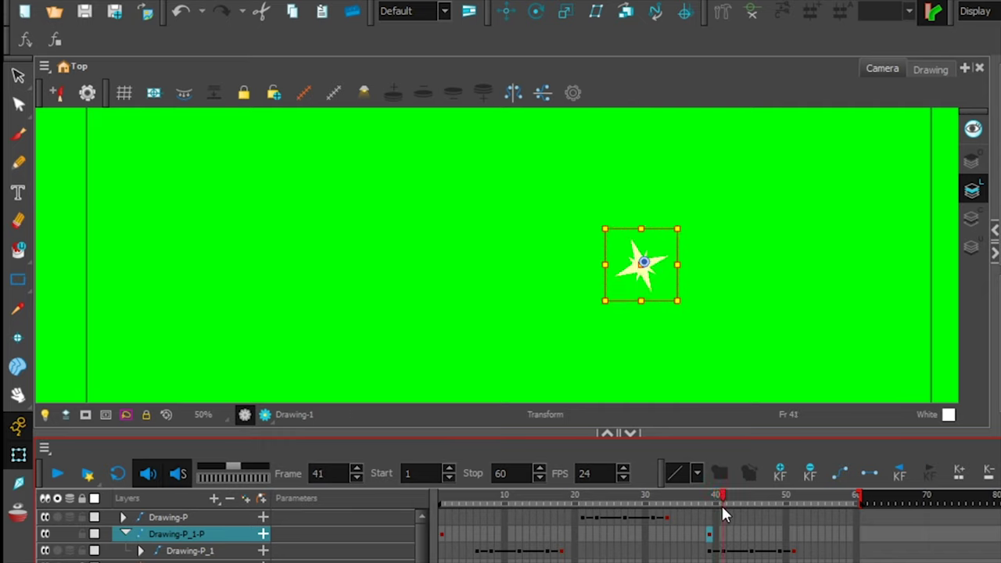
left_click_drag(678, 228, 663, 243)
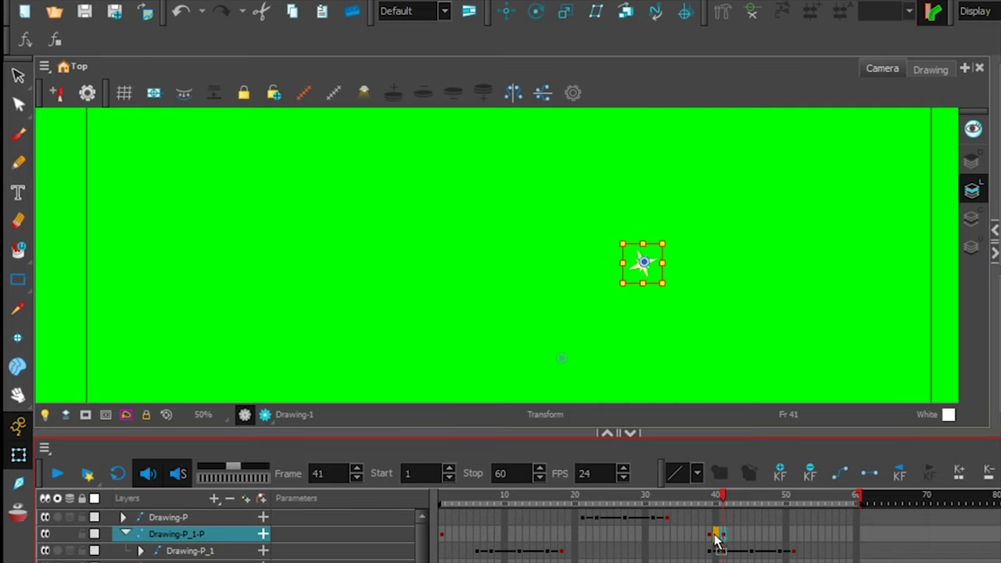
left_click_drag(715, 535, 715, 535)
left_click_drag(715, 535, 710, 536)
left_click(704, 375)
left_click_drag(558, 507, 811, 518)
left_click_drag(696, 516, 781, 513)
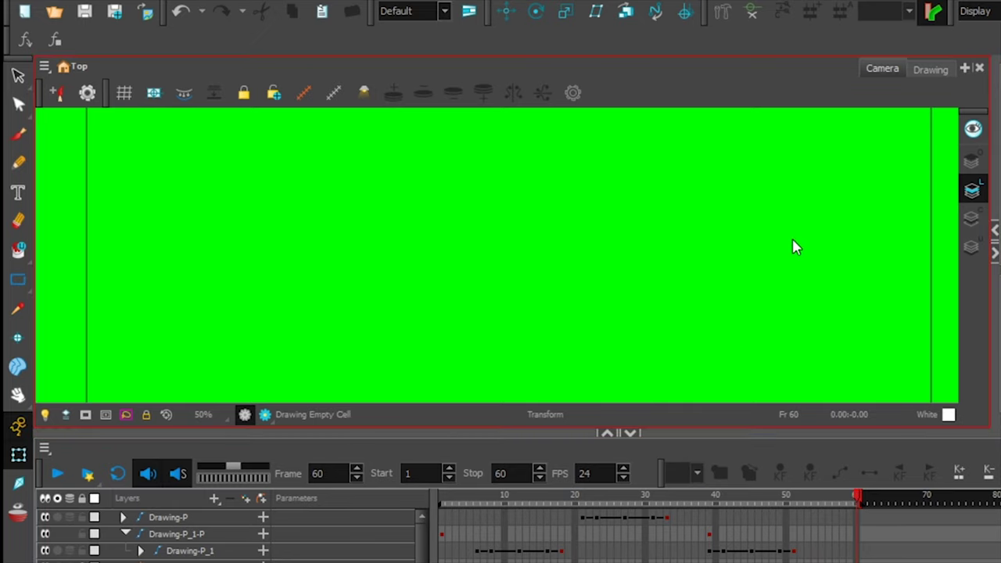
Export all frames as a QuickTime movie named SPARKLE STAR GREEN SCREEN at the scene resolution.
scroll(688, 268, "down", 3)
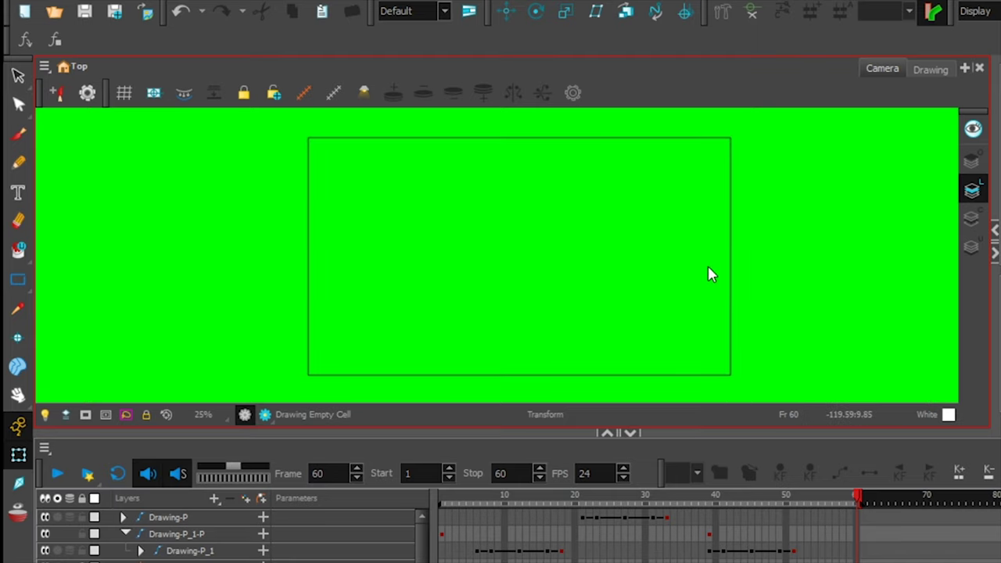
left_click(29, 6)
mouse_move(139, 242)
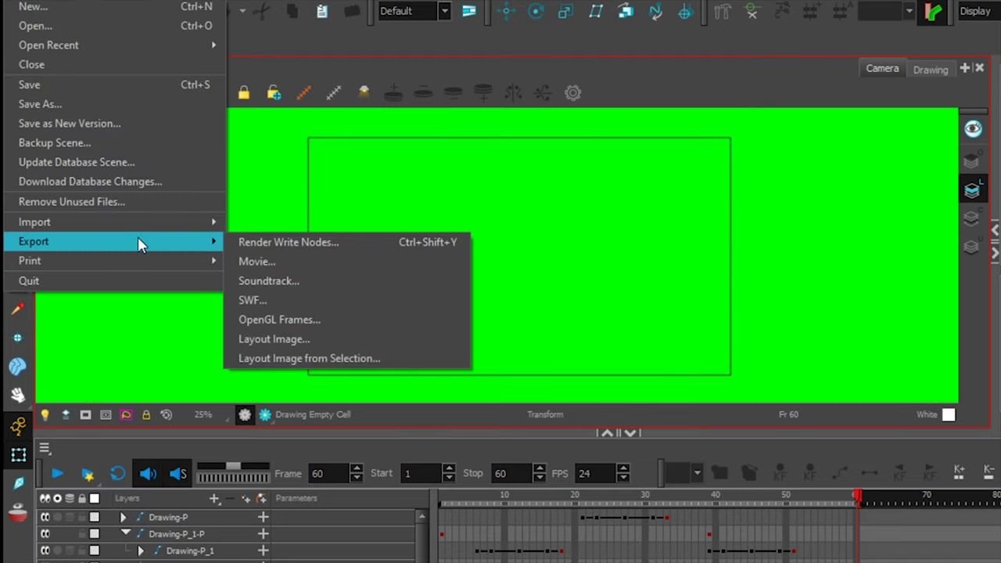
left_click(258, 262)
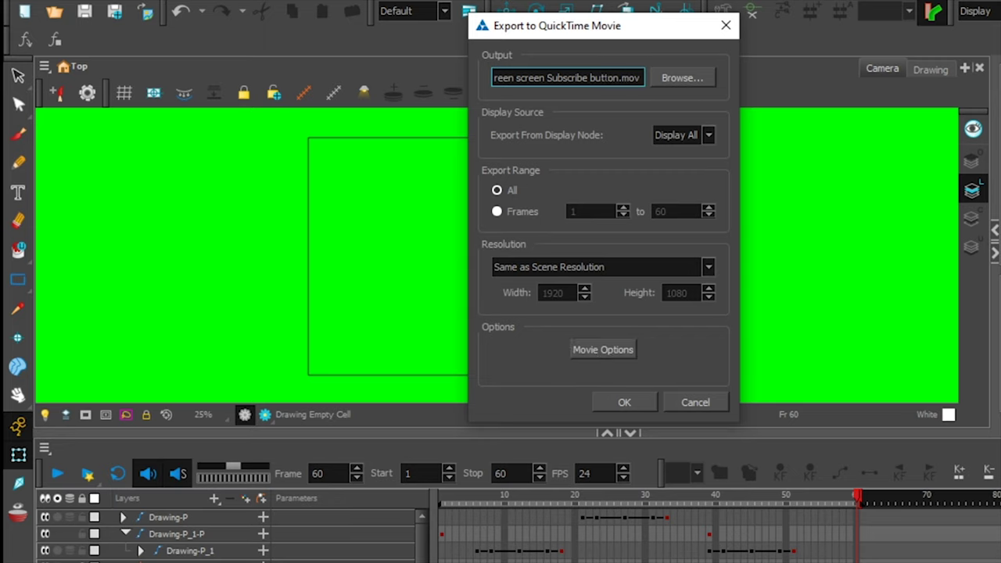
triple_click(607, 78)
type("RKLE STAR")
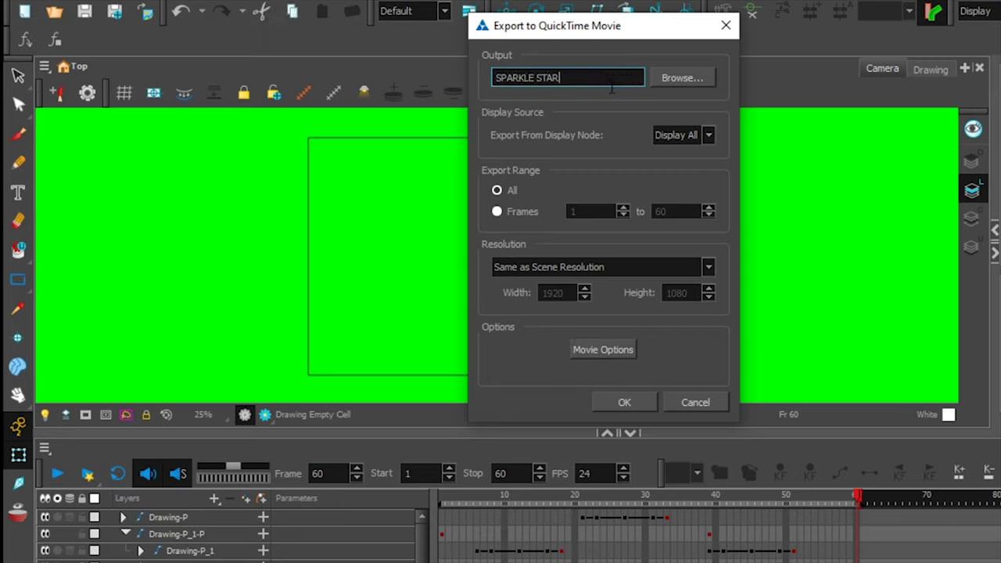
type(" GREEN SCREEN")
left_click(624, 399)
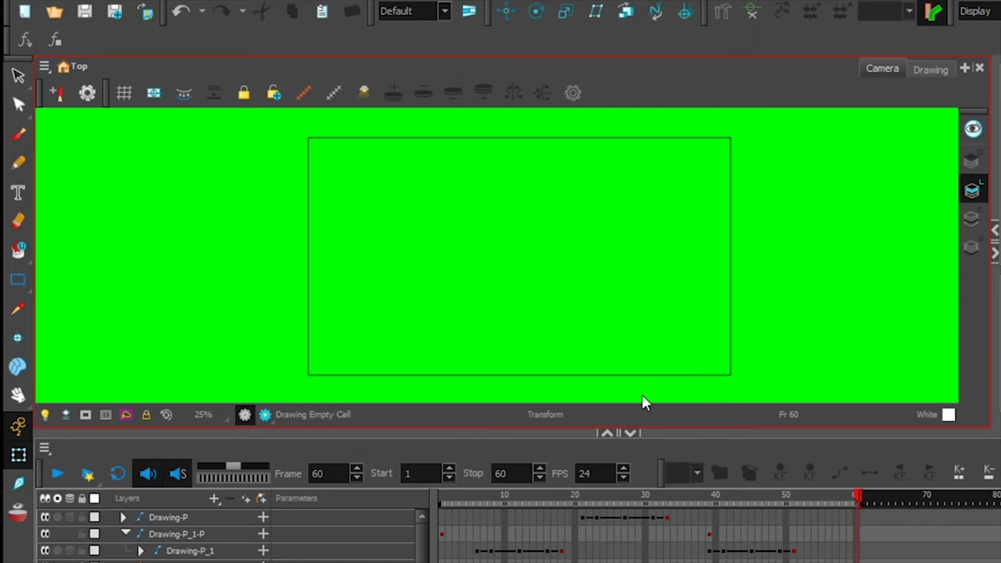
left_click(575, 526)
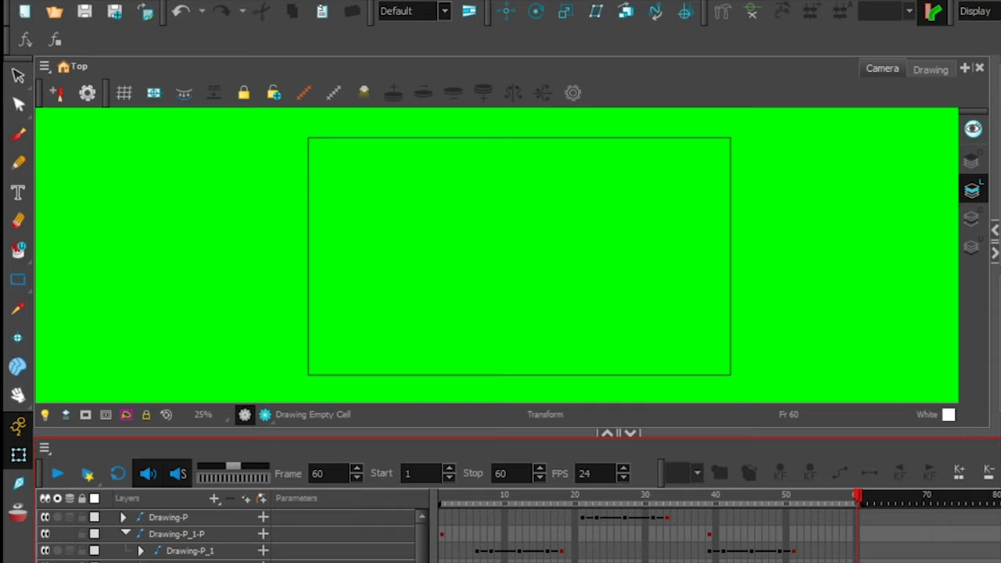